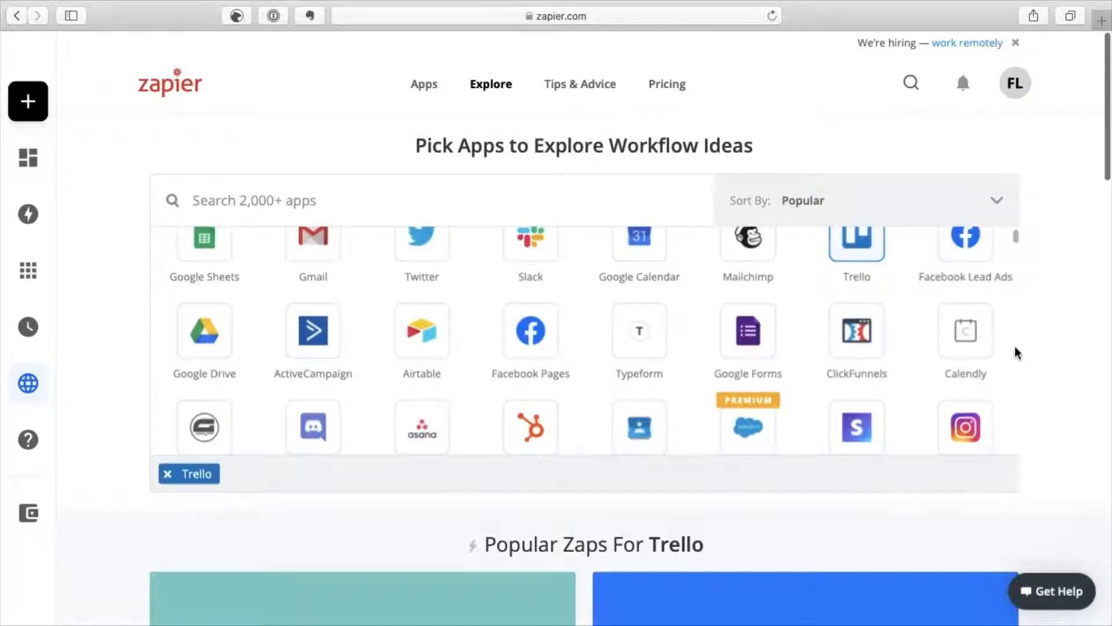
{"action": "scroll", "coordinate": [1016, 350], "scroll_direction": "down", "scroll_amount": 2}
{"action": "scroll", "coordinate": [692, 365], "scroll_direction": "up", "scroll_amount": 3}
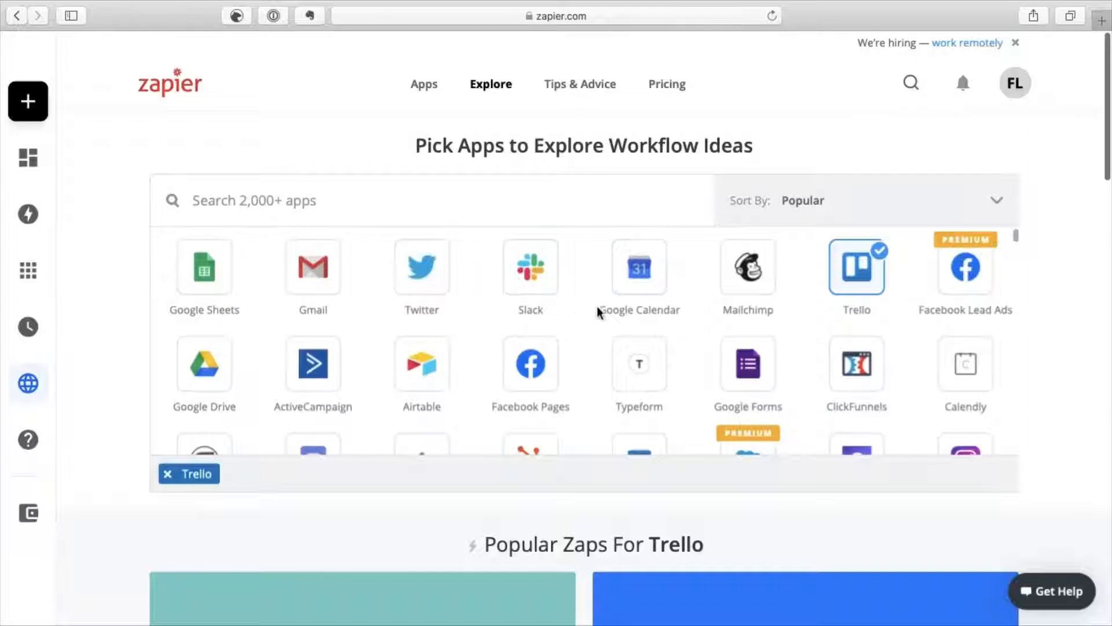
{"action": "scroll", "coordinate": [700, 315], "scroll_direction": "down", "scroll_amount": 15}
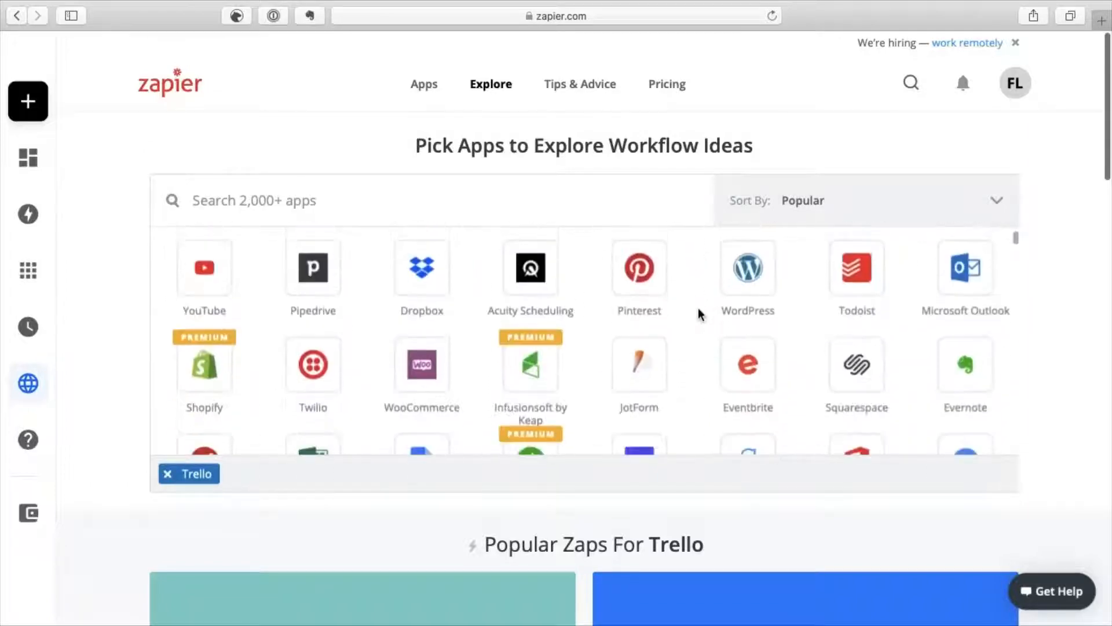
{"action": "scroll", "coordinate": [700, 315], "scroll_direction": "down", "scroll_amount": 10}
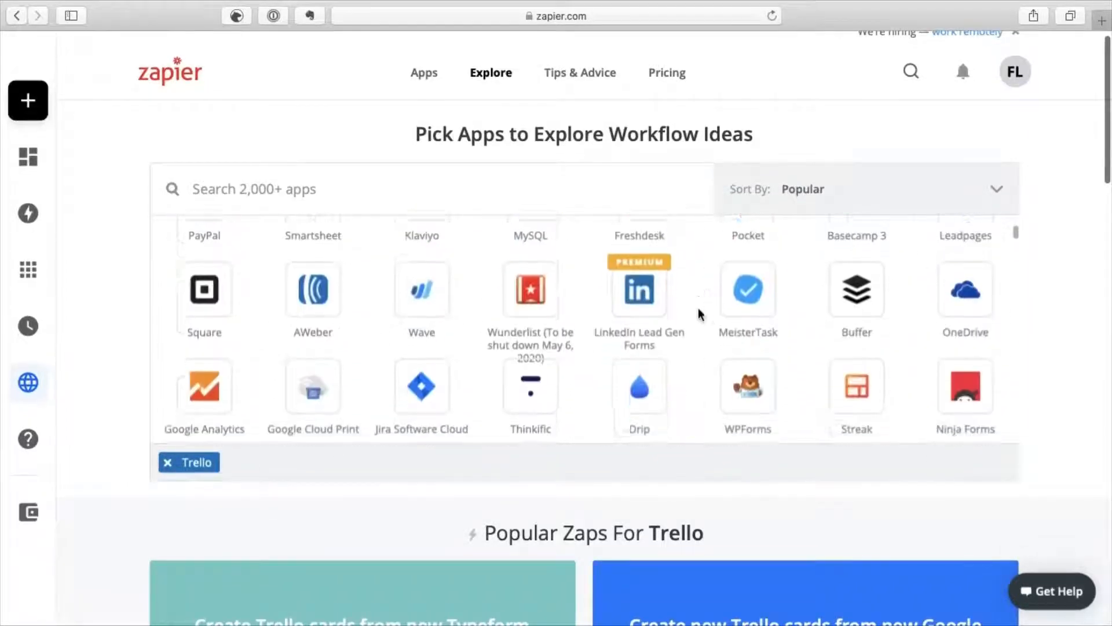
{"action": "scroll", "coordinate": [700, 315], "scroll_direction": "down", "scroll_amount": 5}
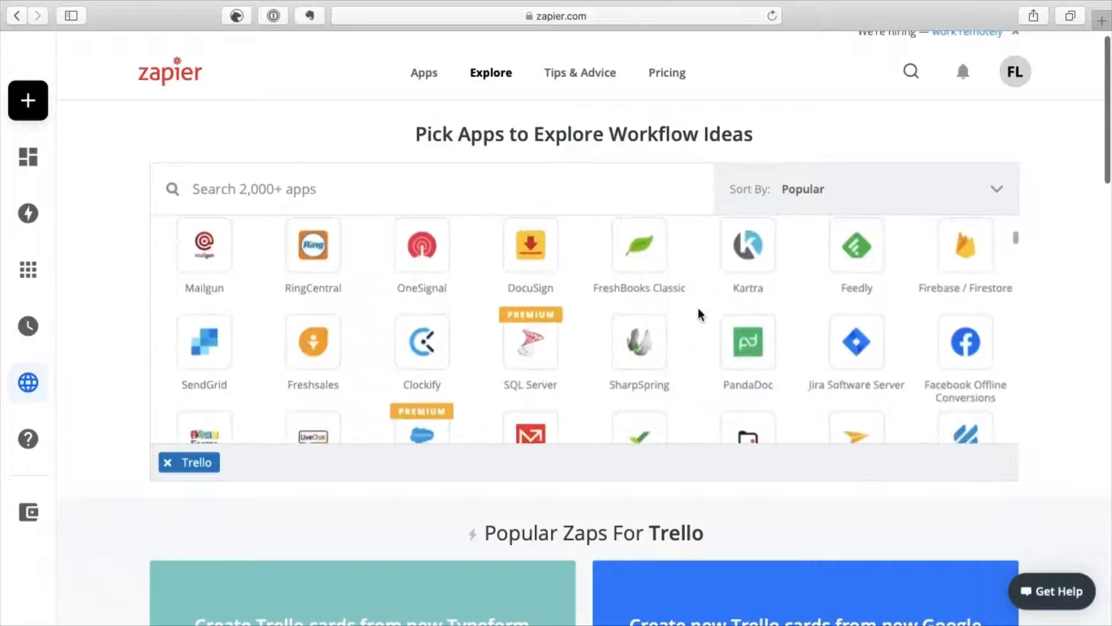
{"action": "scroll", "coordinate": [700, 315], "scroll_direction": "up", "scroll_amount": 3}
{"action": "scroll", "coordinate": [700, 315], "scroll_direction": "up", "scroll_amount": 20}
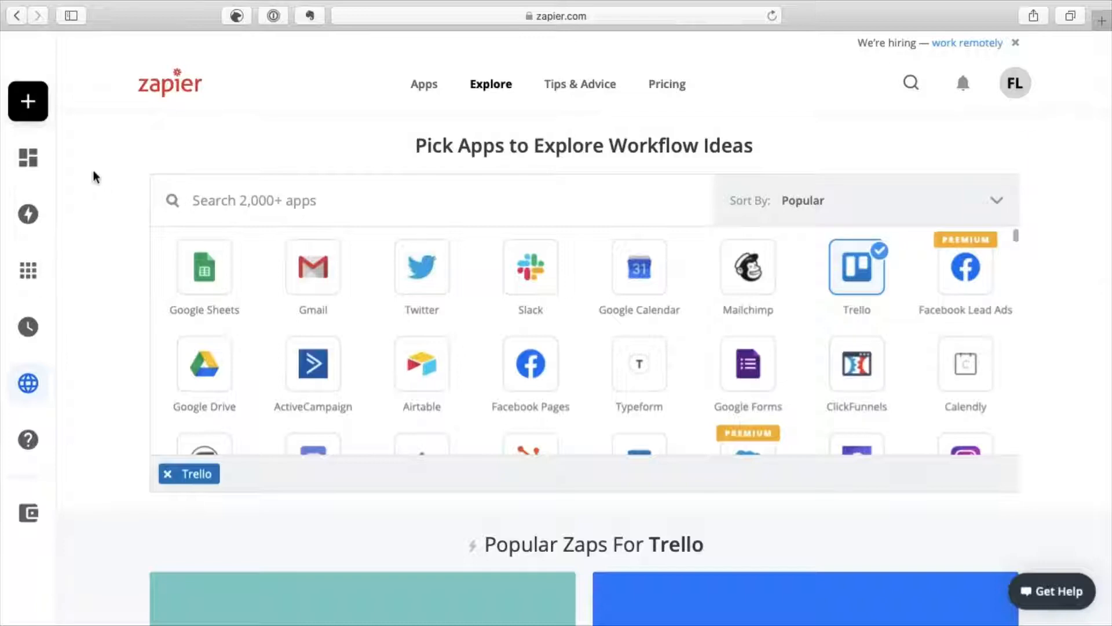
{"action": "mouse_move", "coordinate": [29, 110]}
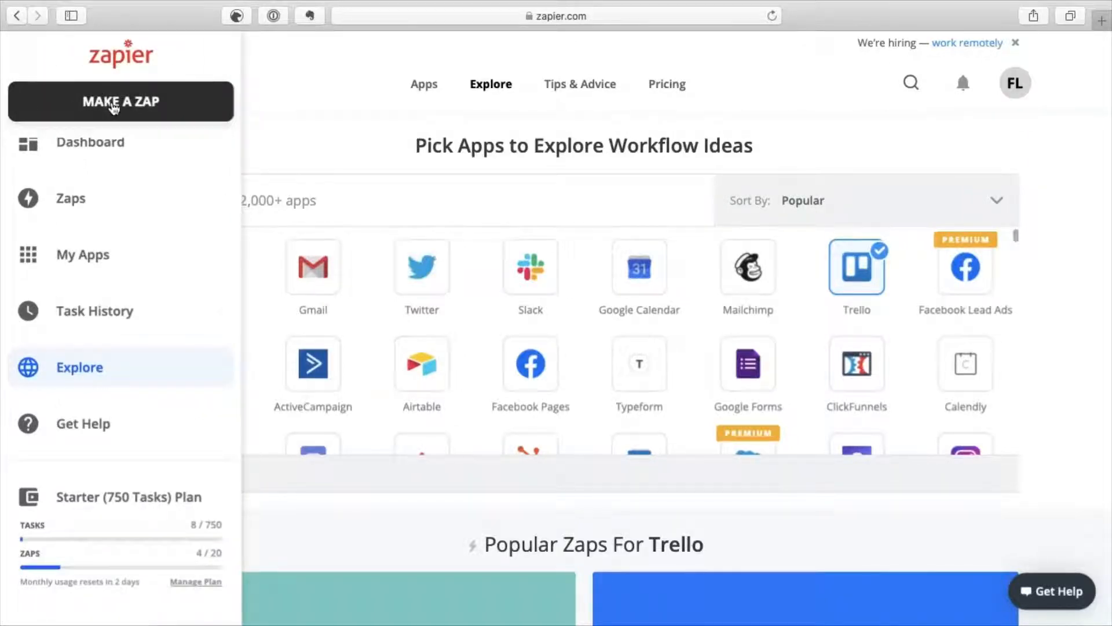
Start a new zap with Gmail as the trigger app.
{"action": "left_click", "coordinate": [115, 106]}
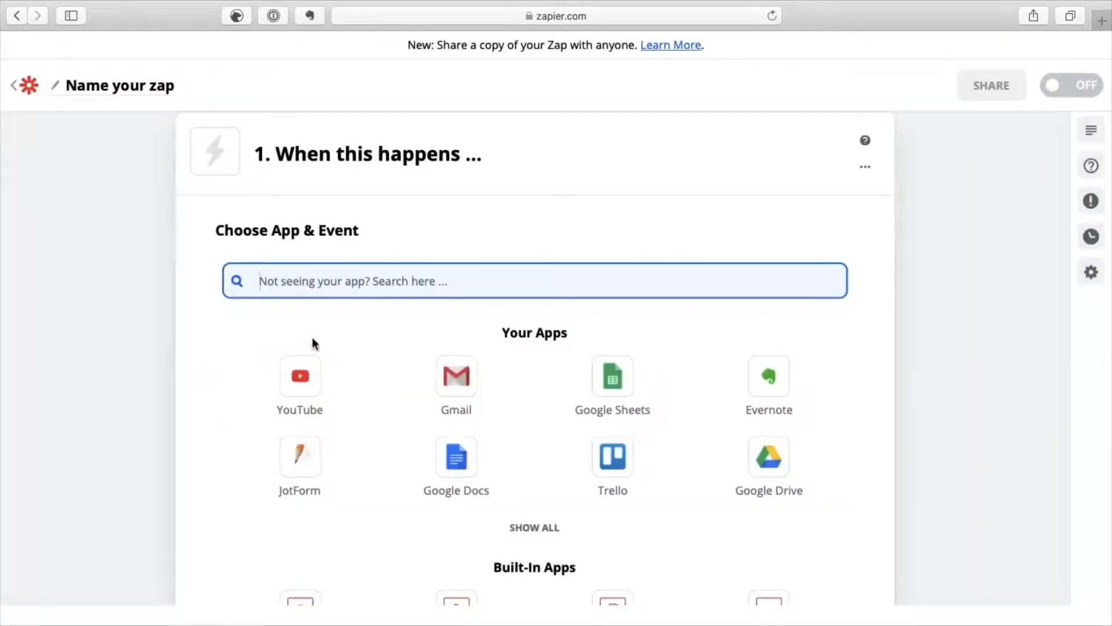
{"action": "left_click", "coordinate": [453, 390]}
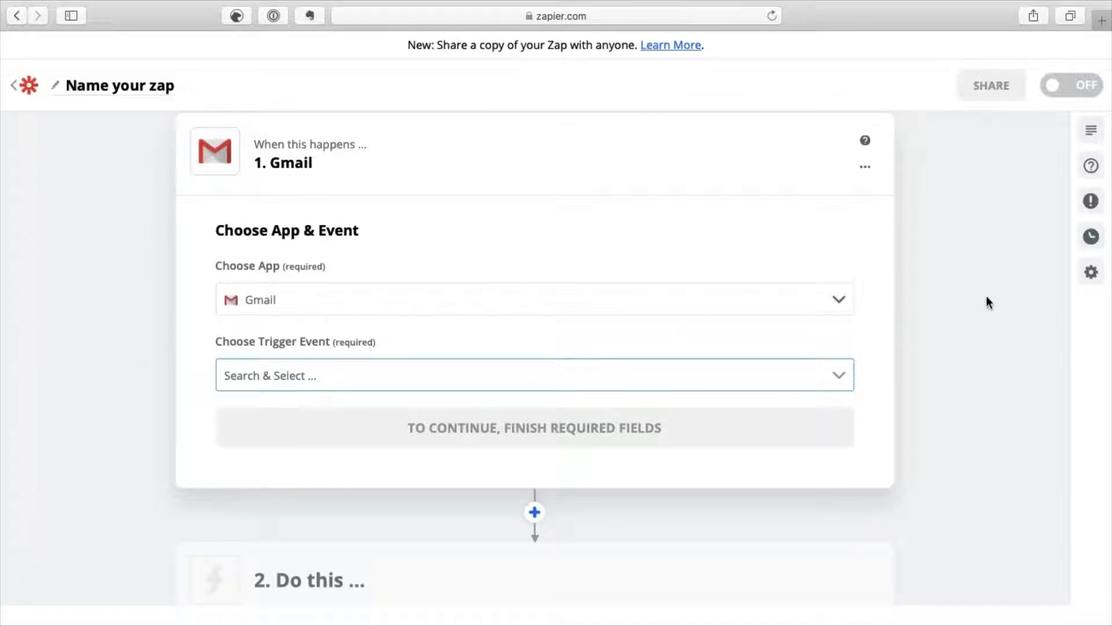
{"action": "left_click", "coordinate": [839, 301]}
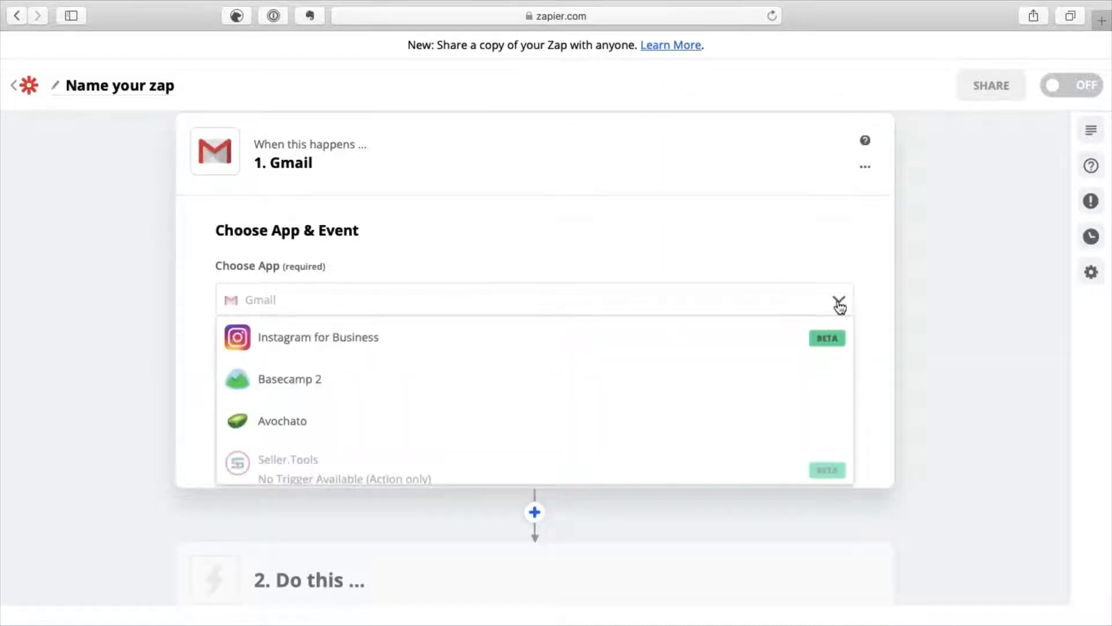
{"action": "scroll", "coordinate": [545, 399], "scroll_direction": "down", "scroll_amount": 2}
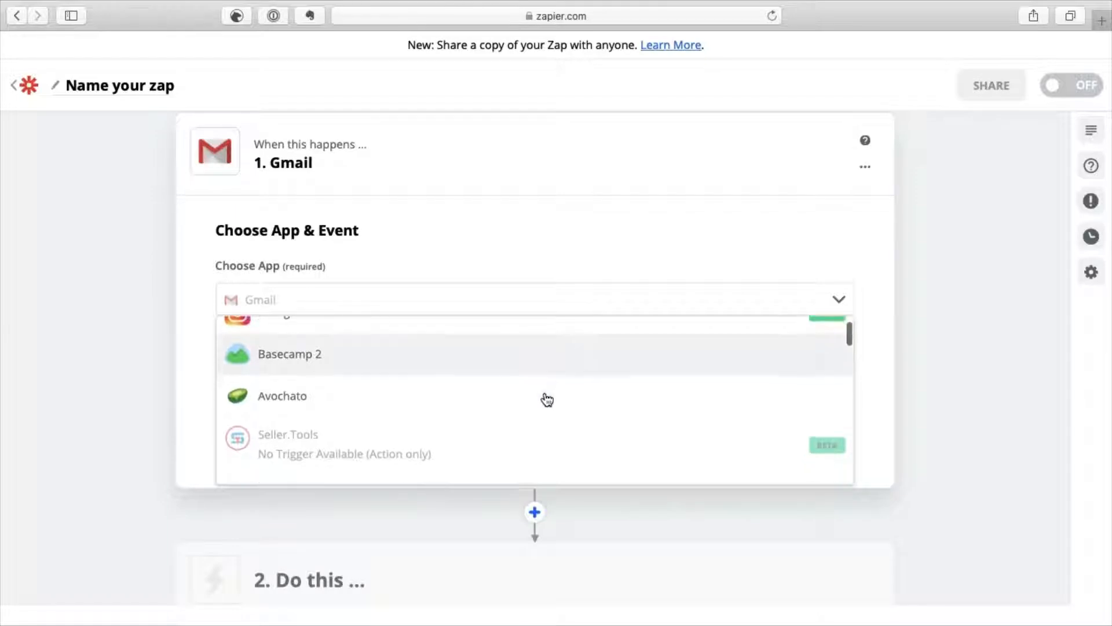
{"action": "scroll", "coordinate": [543, 398], "scroll_direction": "up", "scroll_amount": 2}
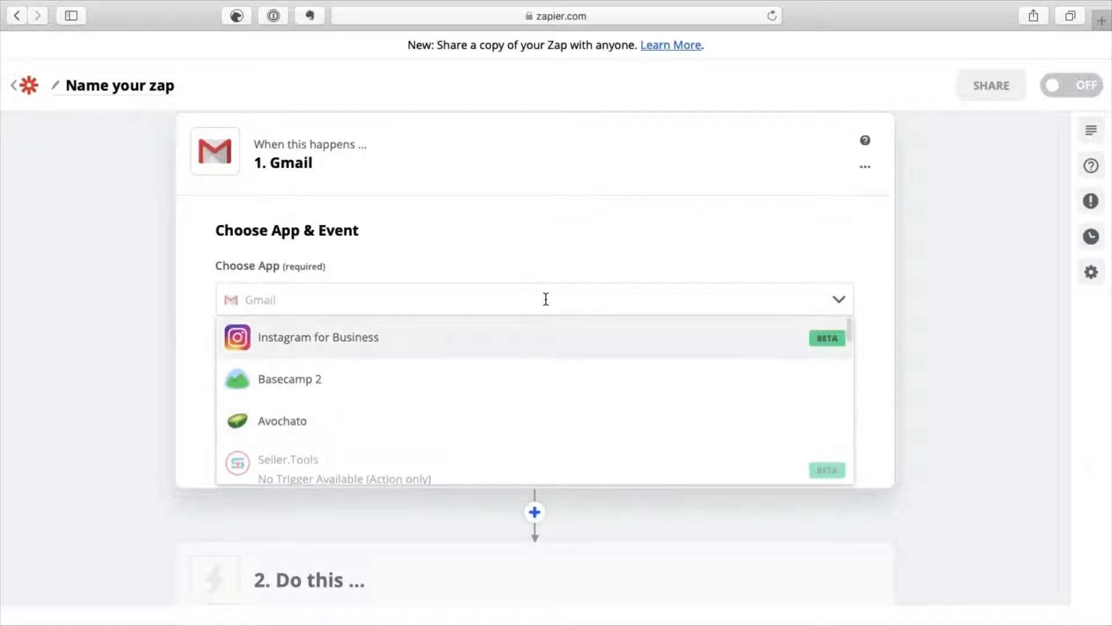
{"action": "scroll", "coordinate": [466, 394], "scroll_direction": "down", "scroll_amount": 1}
{"action": "scroll", "coordinate": [467, 395], "scroll_direction": "down", "scroll_amount": 6}
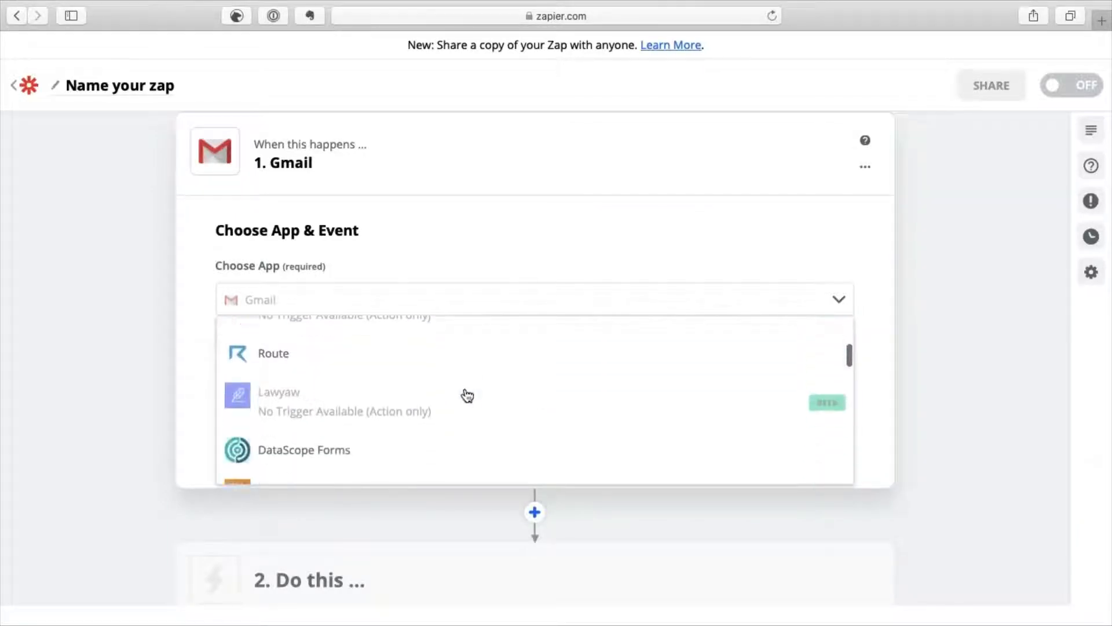
{"action": "scroll", "coordinate": [467, 396], "scroll_direction": "up", "scroll_amount": 2}
{"action": "scroll", "coordinate": [467, 396], "scroll_direction": "down", "scroll_amount": 4}
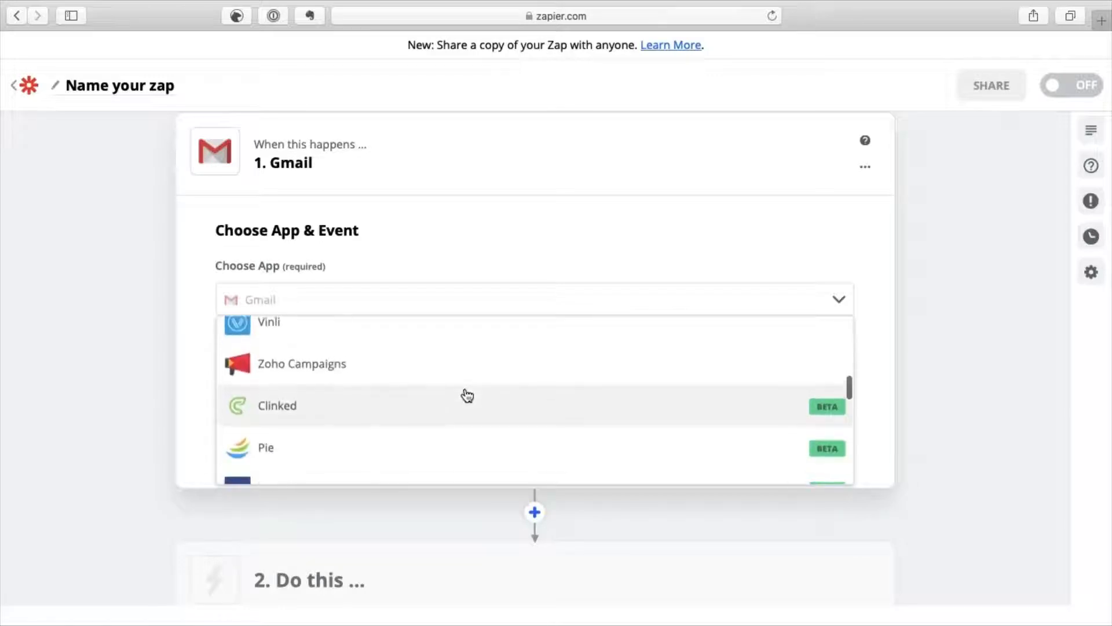
{"action": "left_click", "coordinate": [924, 290]}
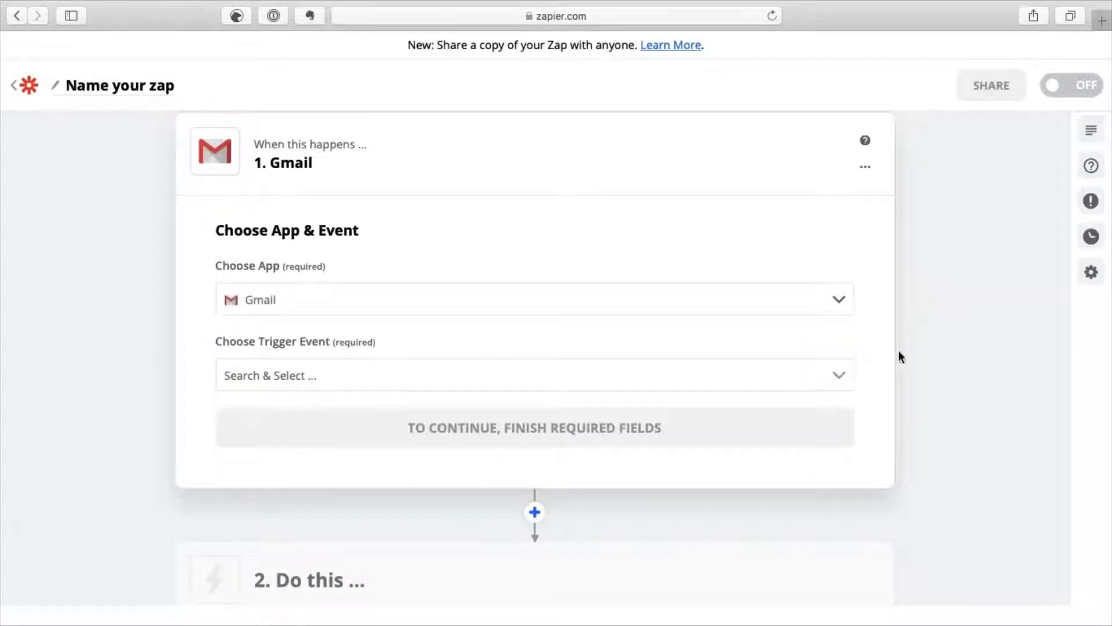
Set the Gmail trigger event to New Attachment.
{"action": "left_click", "coordinate": [837, 381]}
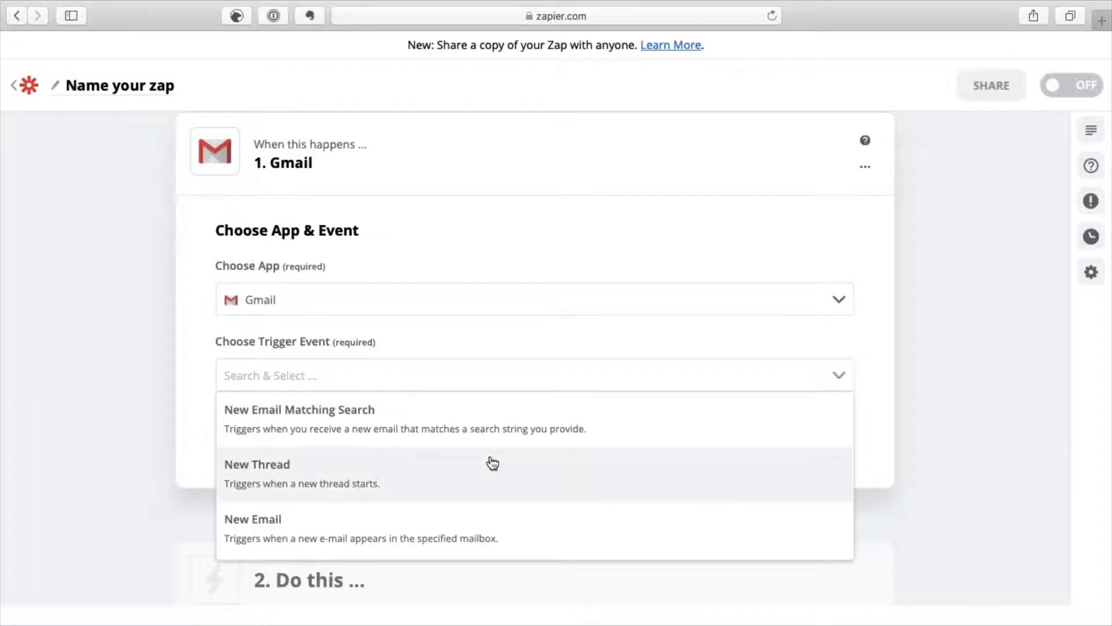
{"action": "scroll", "coordinate": [492, 464], "scroll_direction": "down", "scroll_amount": 5}
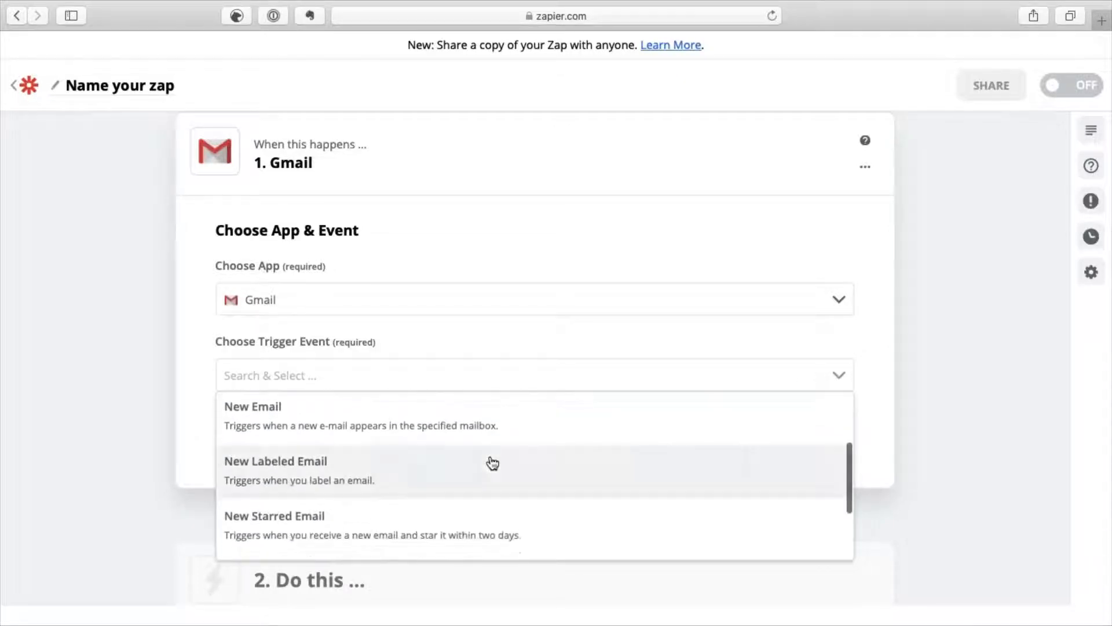
{"action": "scroll", "coordinate": [493, 463], "scroll_direction": "down", "scroll_amount": 2}
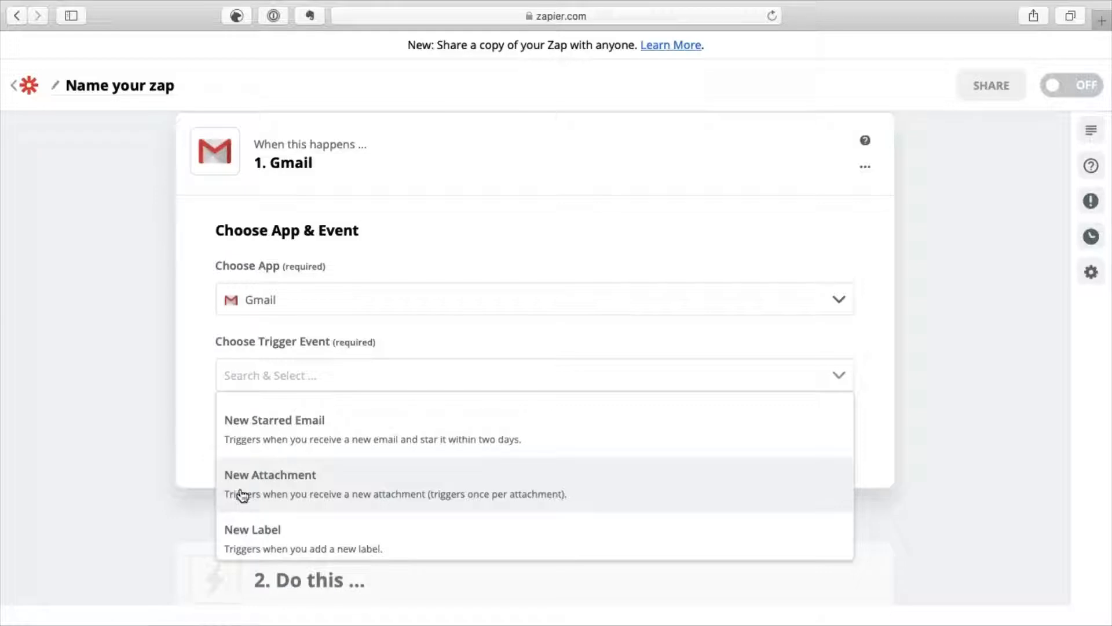
{"action": "left_click", "coordinate": [242, 494]}
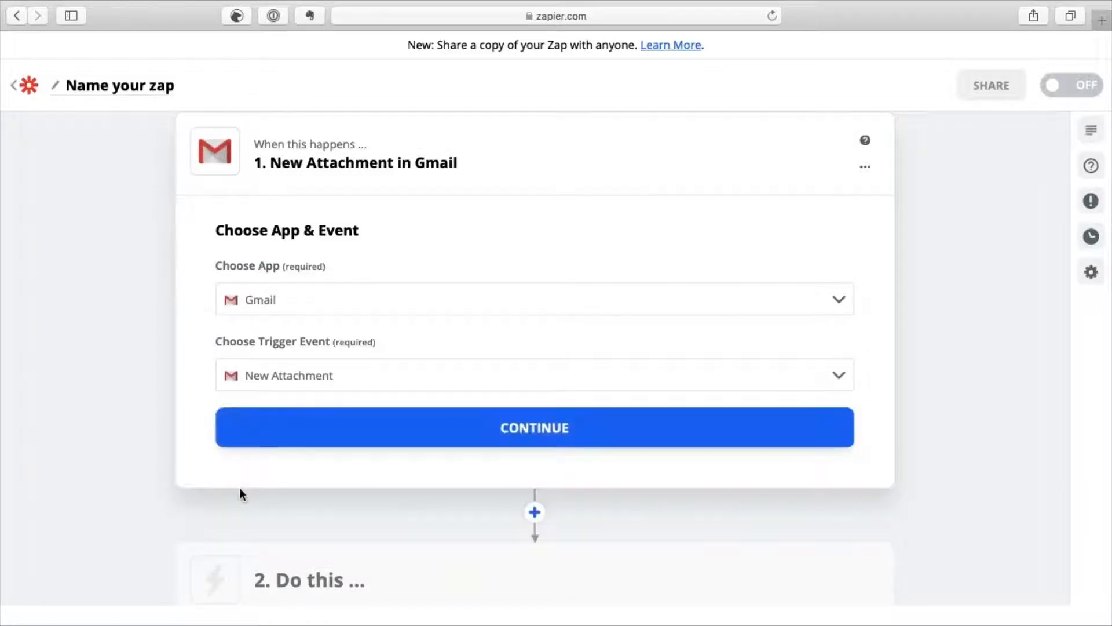
Connect the second Gmail account to the New Attachment trigger and continue.
{"action": "left_click", "coordinate": [295, 430]}
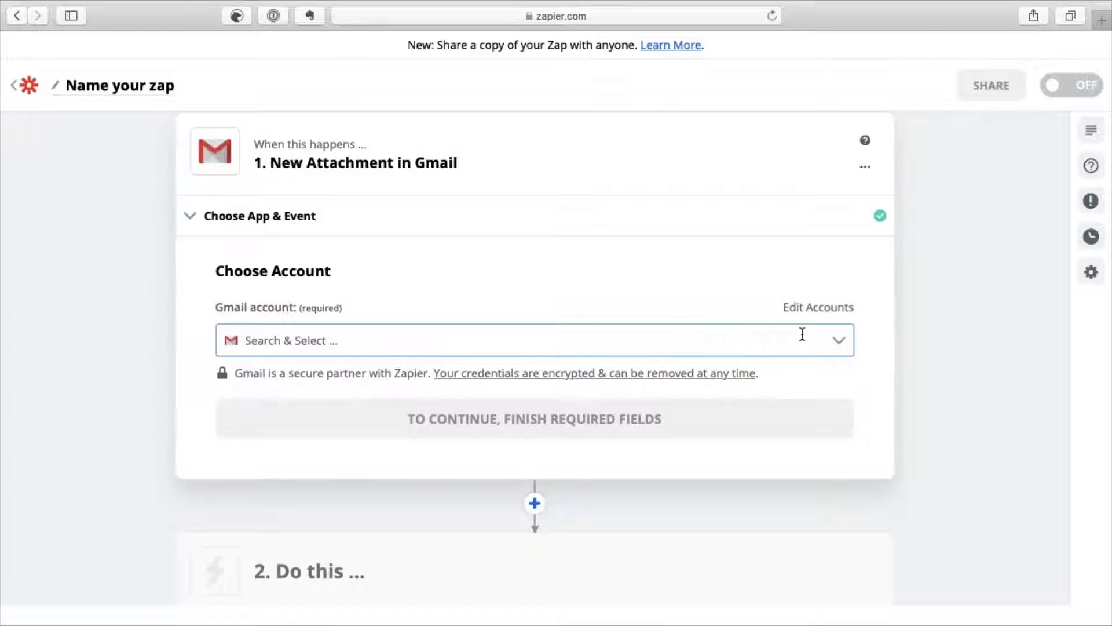
{"action": "left_click", "coordinate": [841, 341]}
{"action": "left_click", "coordinate": [841, 342]}
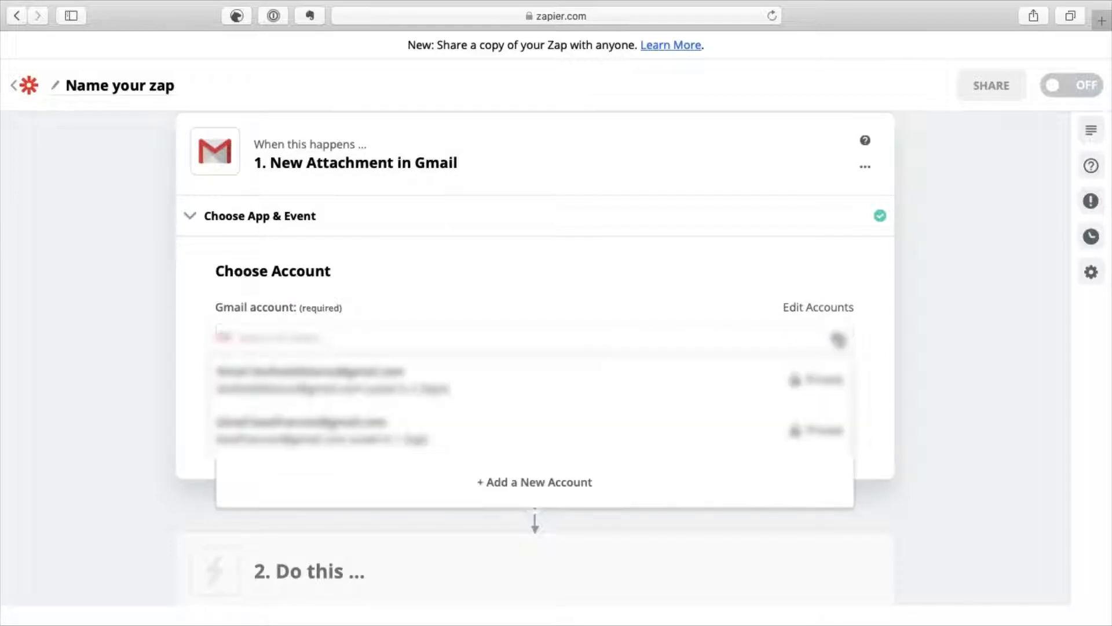
{"action": "left_click", "coordinate": [363, 433]}
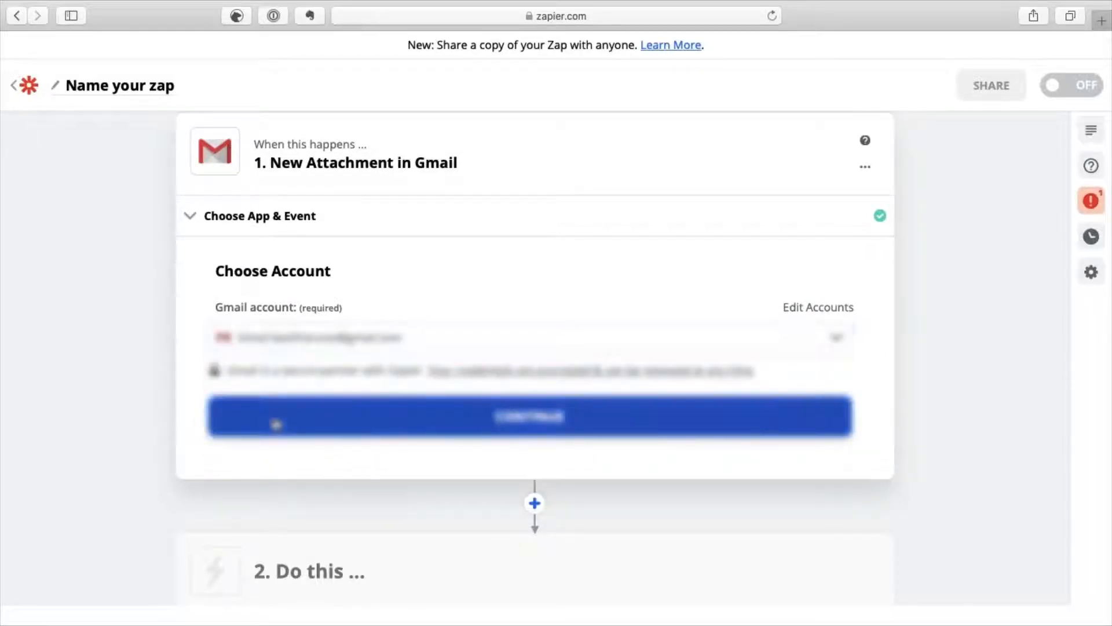
{"action": "left_click", "coordinate": [273, 421]}
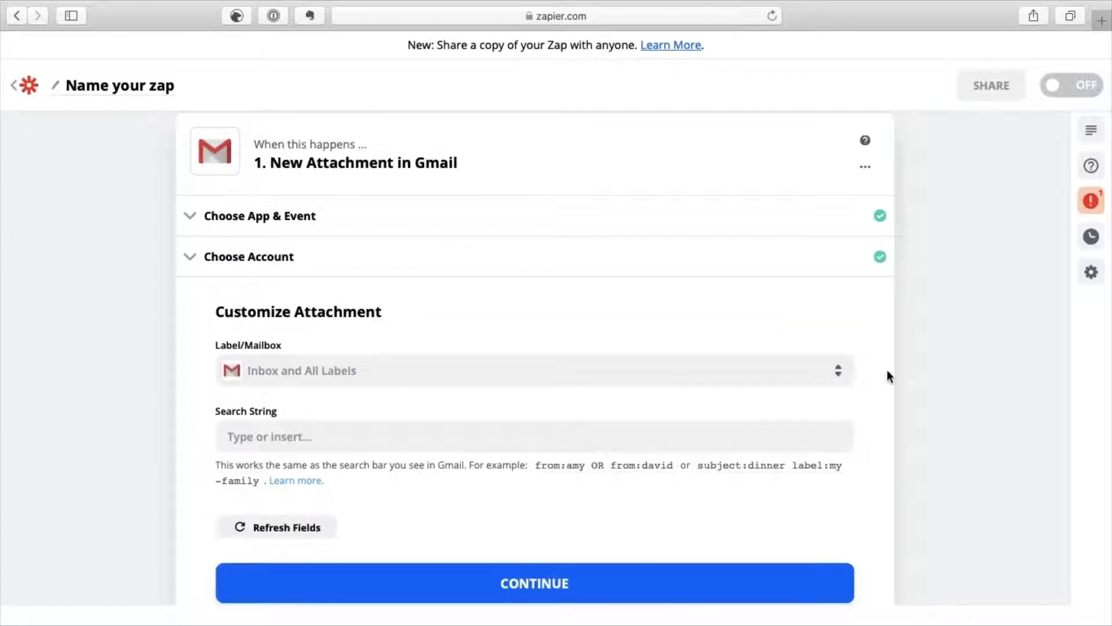
Set the Gmail trigger to watch the INBOX label.
{"action": "scroll", "coordinate": [888, 370], "scroll_direction": "down", "scroll_amount": 2}
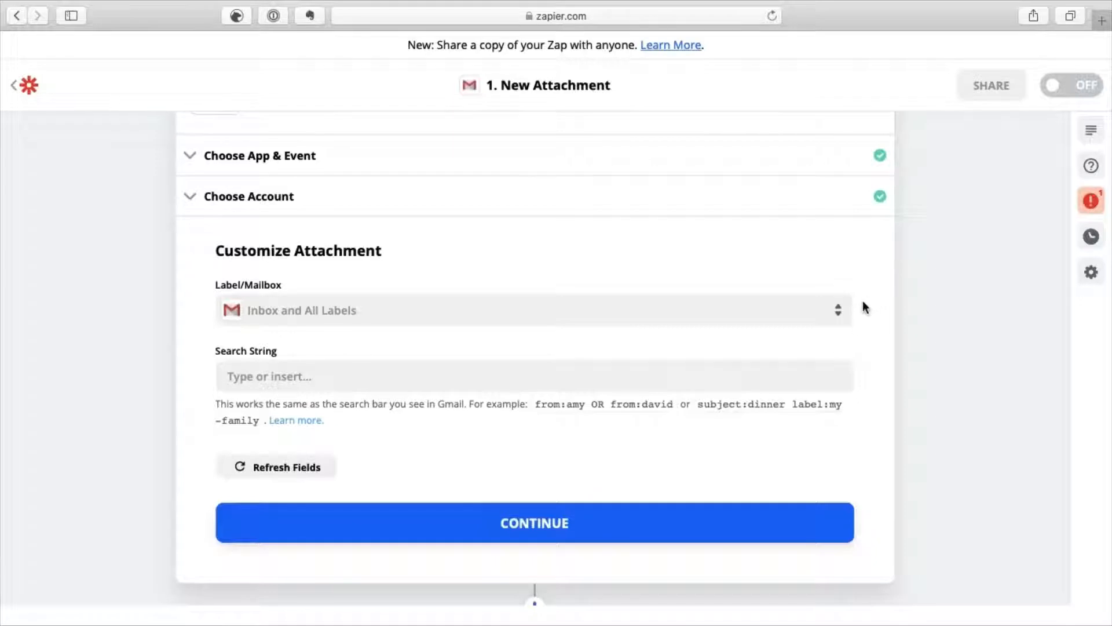
{"action": "left_click", "coordinate": [842, 316]}
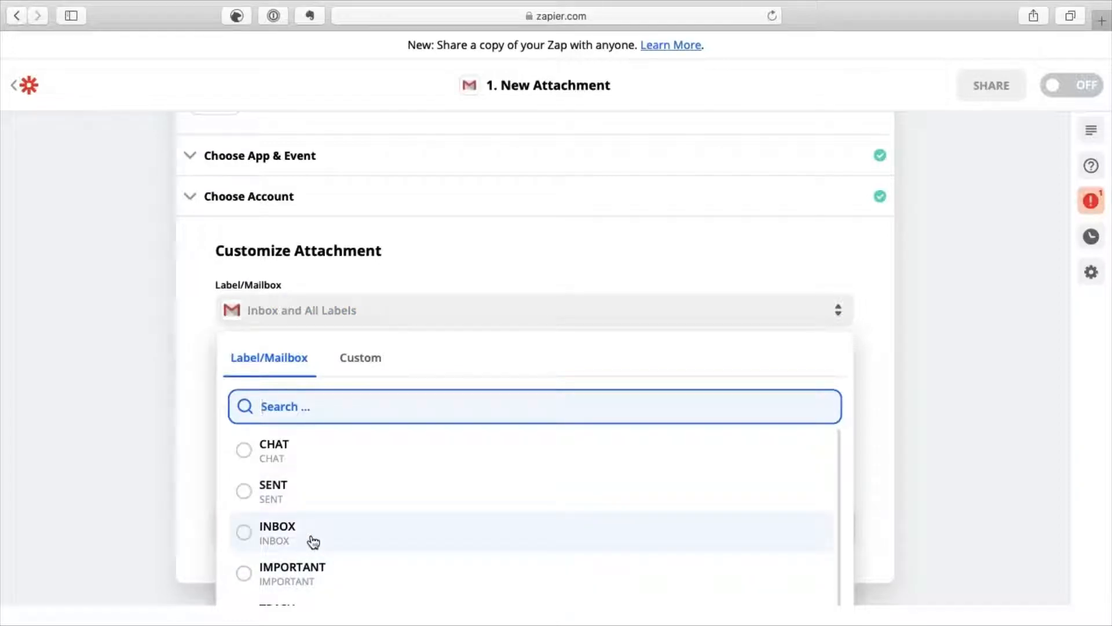
{"action": "left_click", "coordinate": [243, 533]}
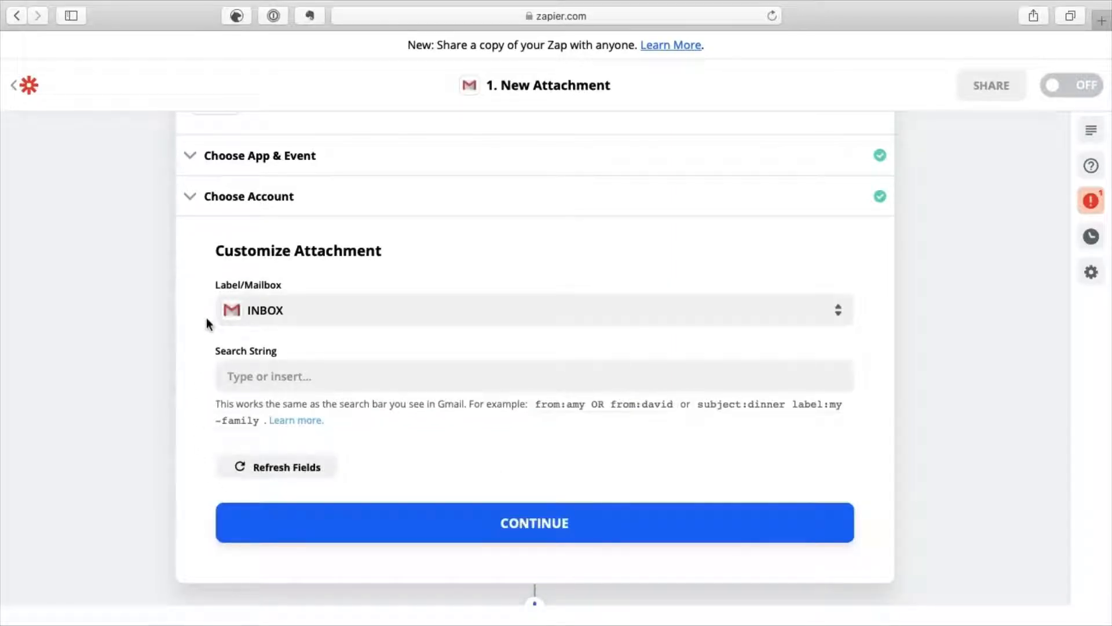
Enter a 'from:' search string with the sender's e-mail address and continue.
{"action": "left_click", "coordinate": [269, 375]}
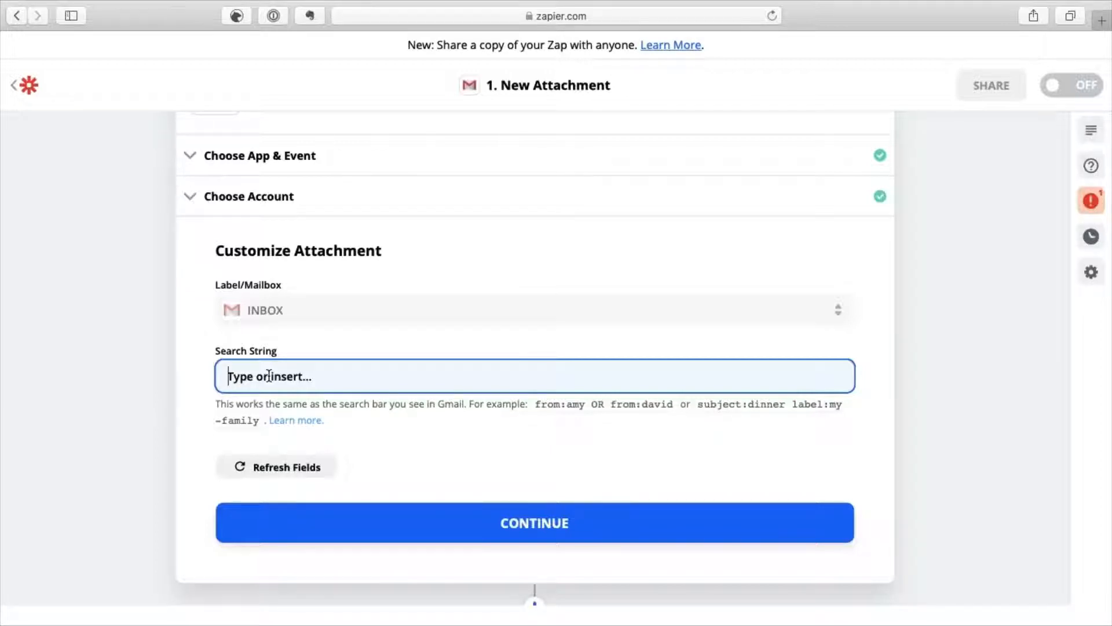
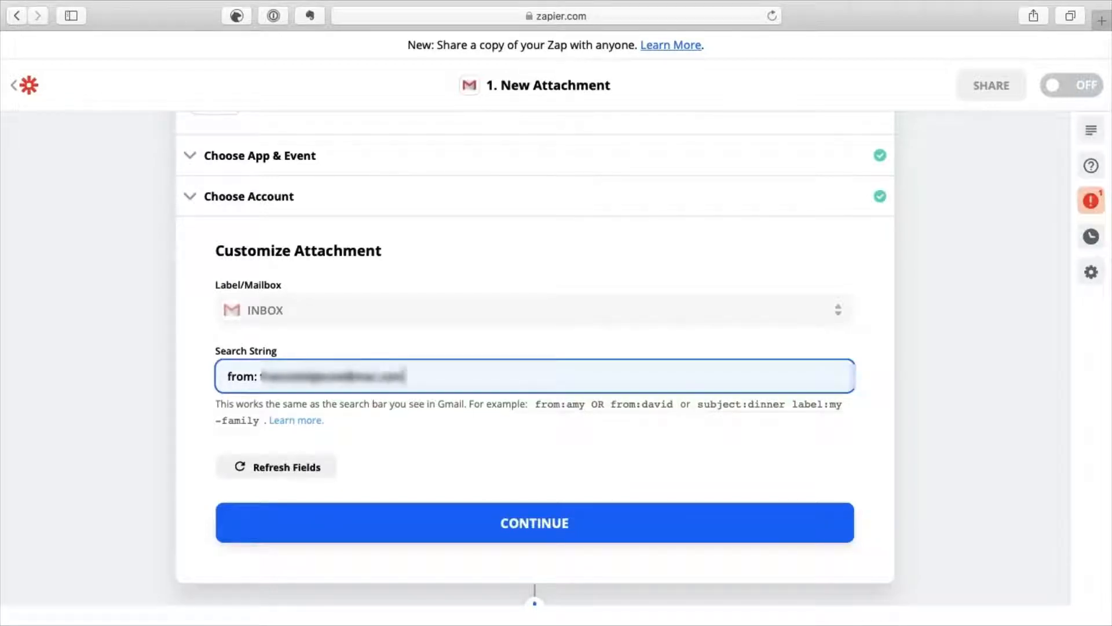
{"action": "left_click", "coordinate": [267, 525]}
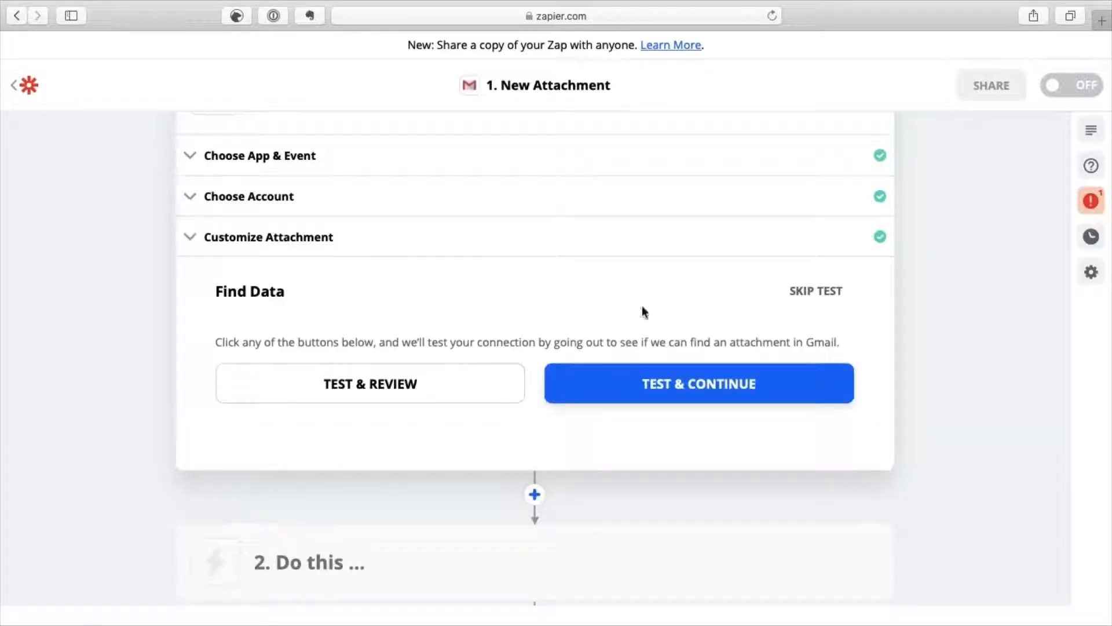
Test the trigger to find a sample Gmail attachment.
{"action": "scroll", "coordinate": [860, 355], "scroll_direction": "up", "scroll_amount": 2}
{"action": "scroll", "coordinate": [860, 354], "scroll_direction": "up", "scroll_amount": 3}
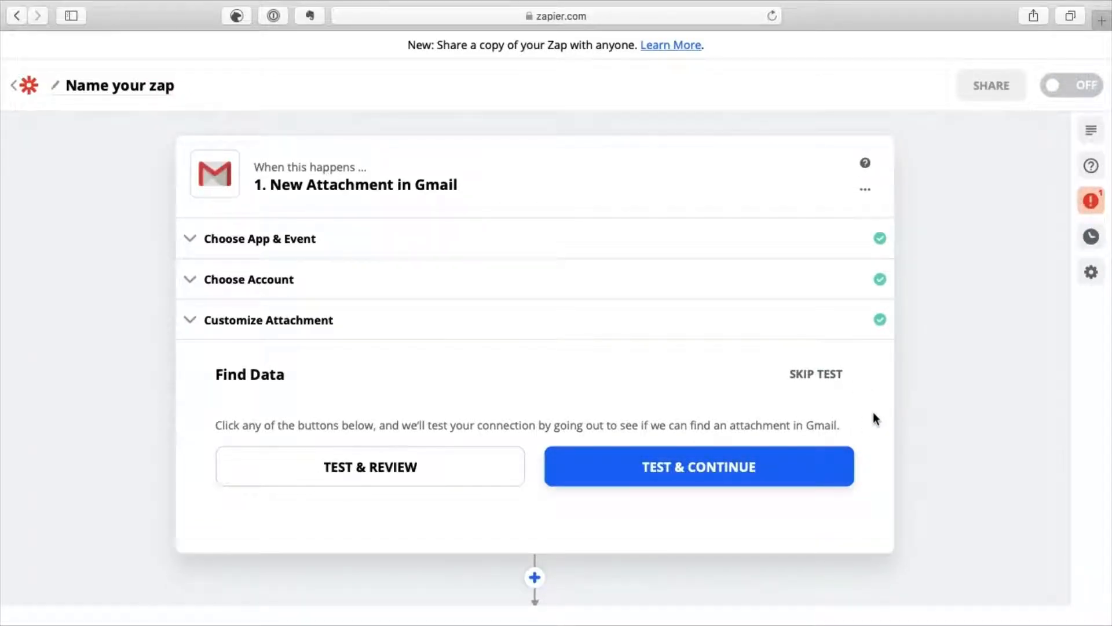
{"action": "left_click", "coordinate": [795, 482]}
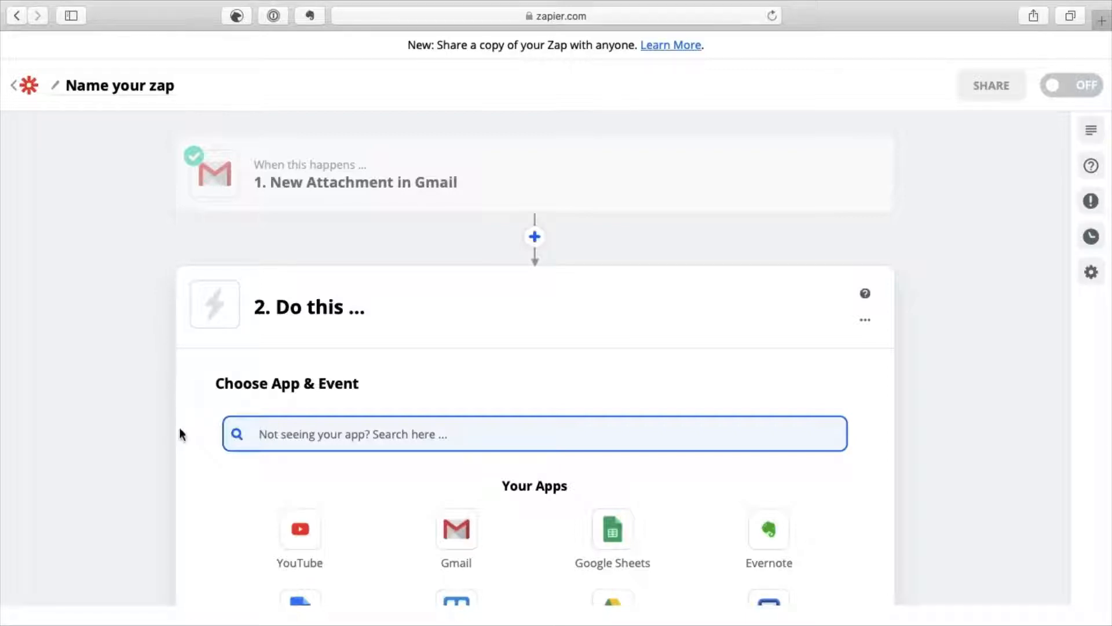
Search 'format' and set step two to Formatter by Zapier with the Date / Time event.
{"action": "scroll", "coordinate": [179, 432], "scroll_direction": "down", "scroll_amount": 3}
{"action": "scroll", "coordinate": [179, 433], "scroll_direction": "down", "scroll_amount": 3}
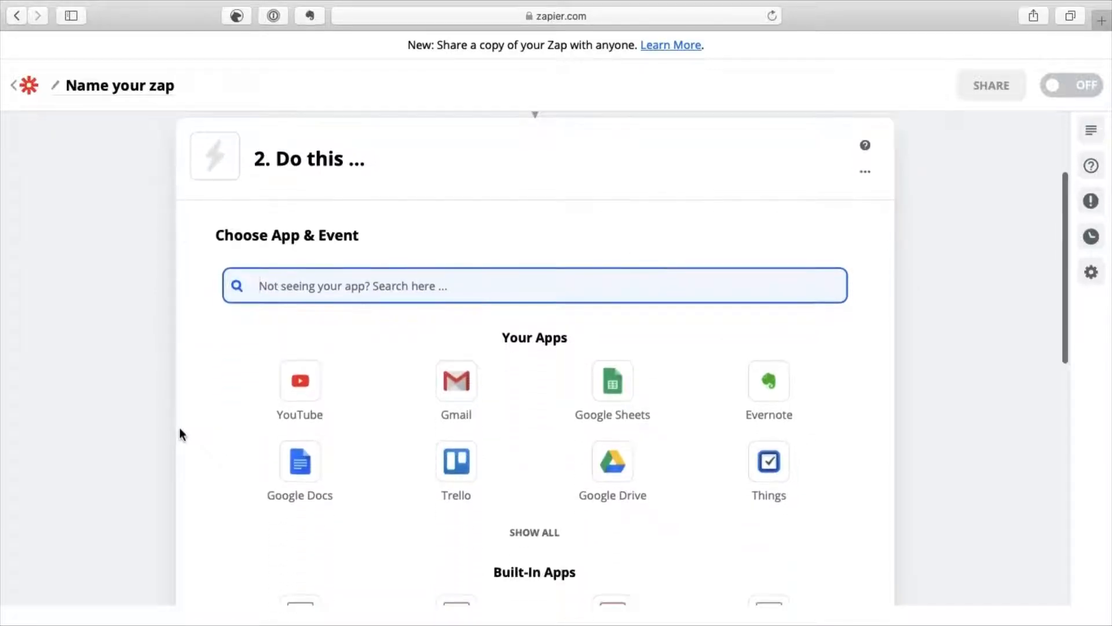
{"action": "scroll", "coordinate": [180, 433], "scroll_direction": "down", "scroll_amount": 1}
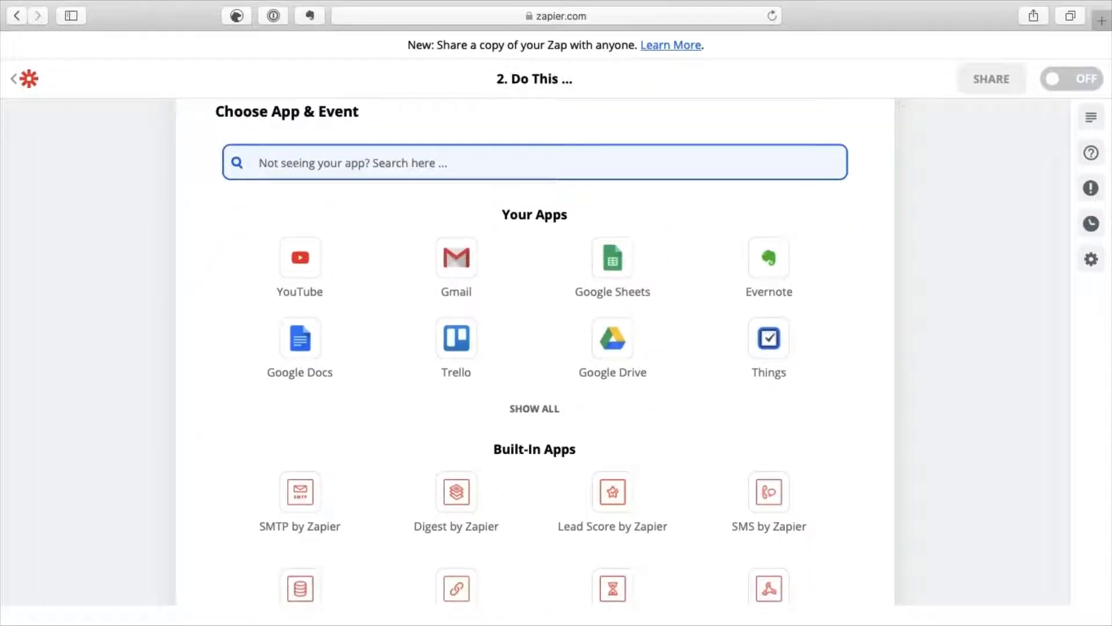
{"action": "type", "text": "f"}
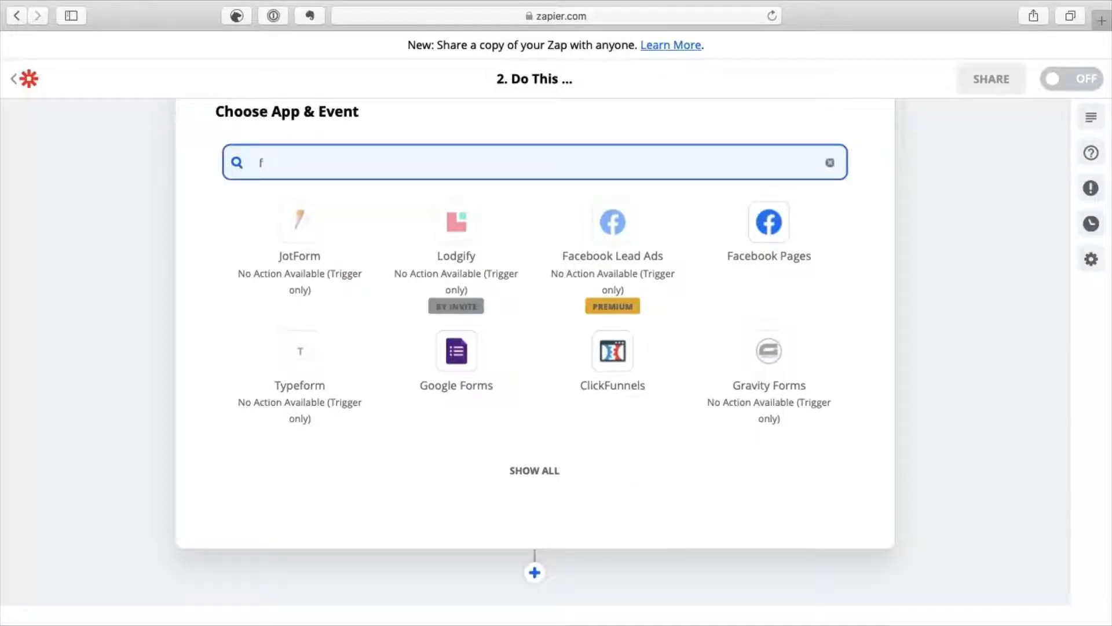
{"action": "type", "text": "orm"}
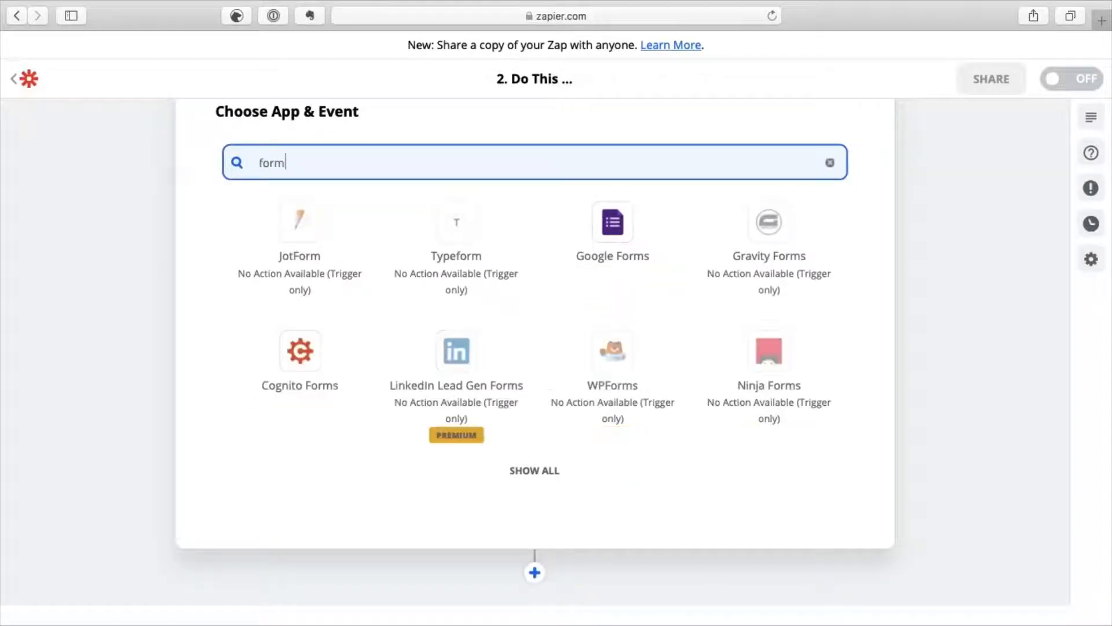
{"action": "type", "text": "at"}
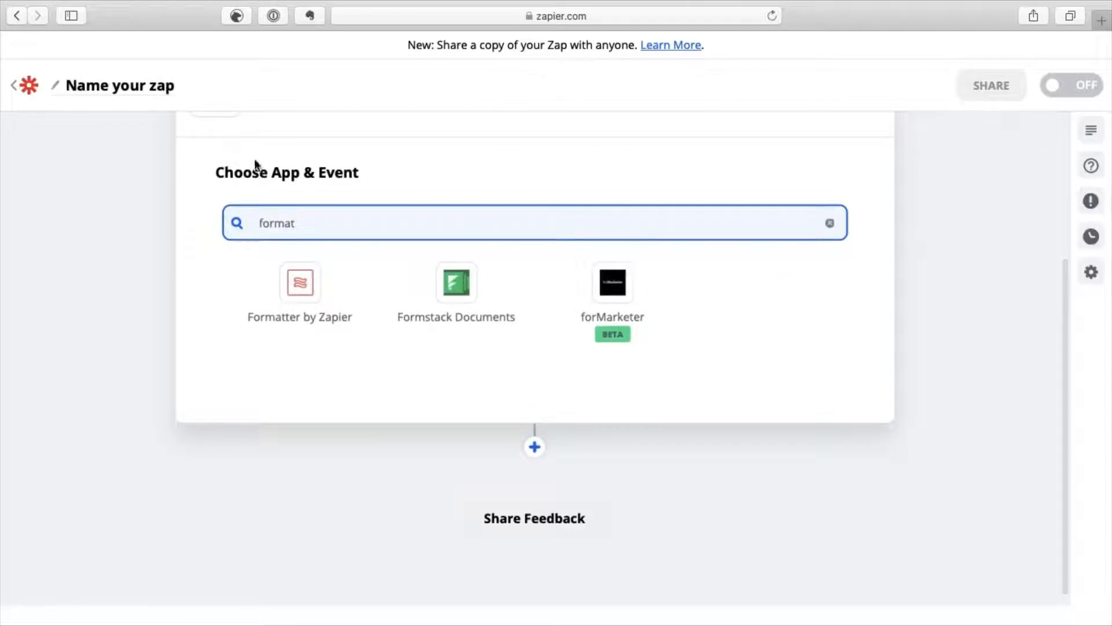
{"action": "left_click", "coordinate": [301, 295]}
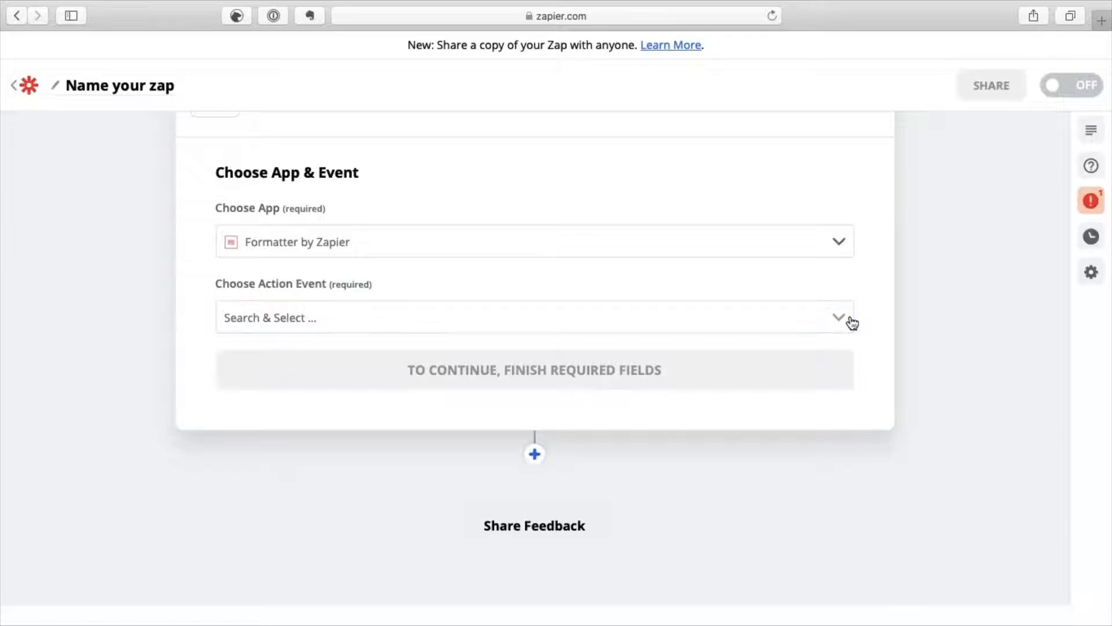
{"action": "left_click", "coordinate": [831, 319]}
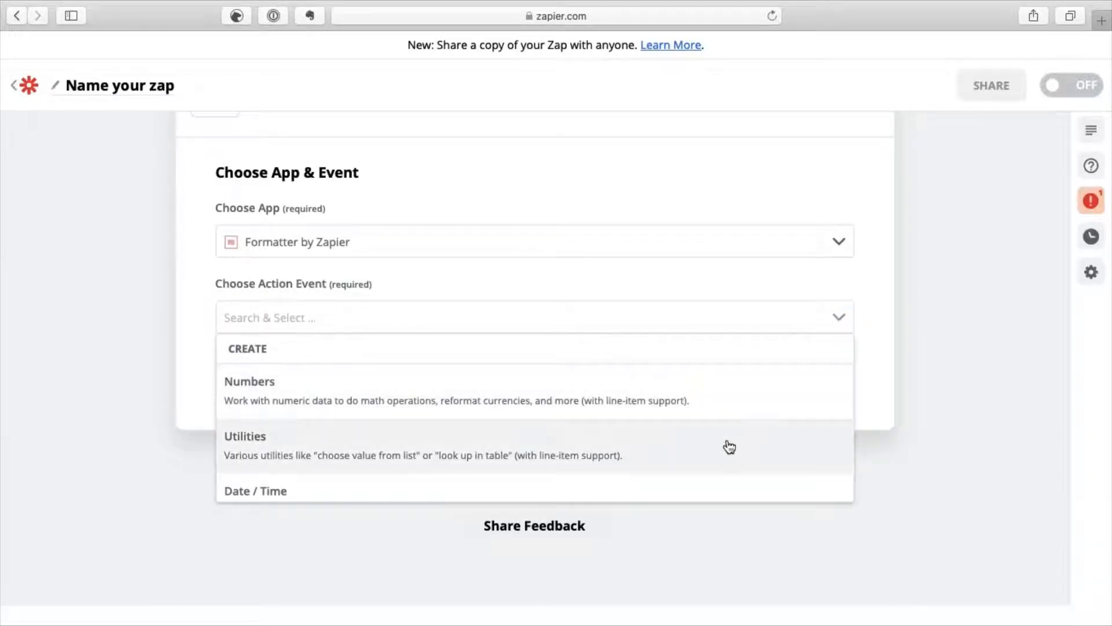
{"action": "scroll", "coordinate": [728, 447], "scroll_direction": "down", "scroll_amount": 3}
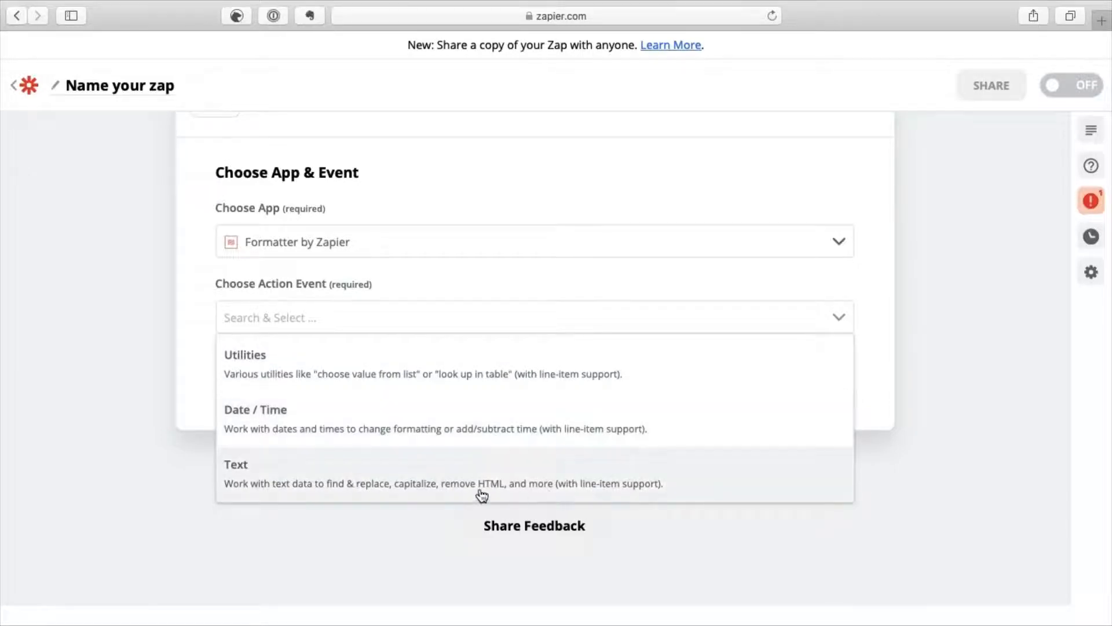
{"action": "left_click", "coordinate": [307, 429]}
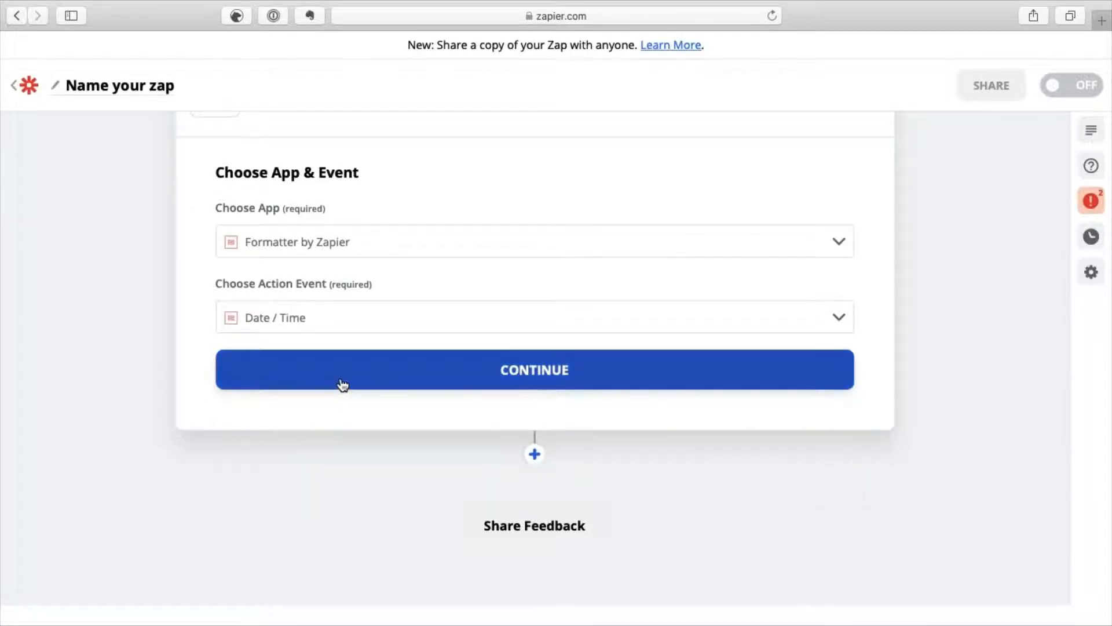
{"action": "left_click", "coordinate": [342, 384]}
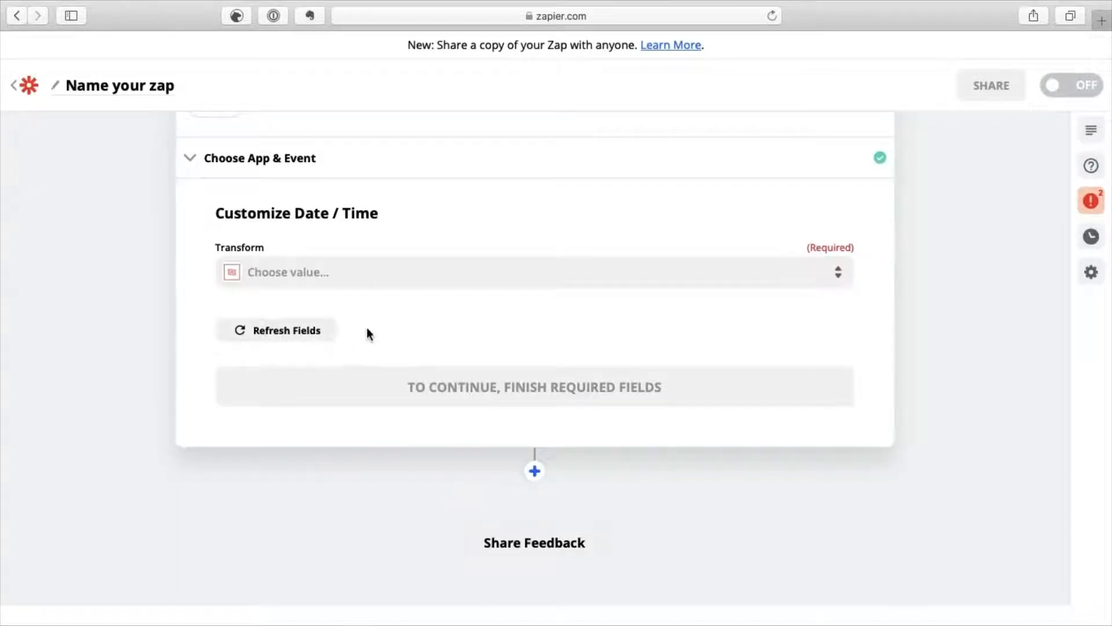
Choose Format in the Date / Time Transform dropdown.
{"action": "left_click", "coordinate": [839, 278]}
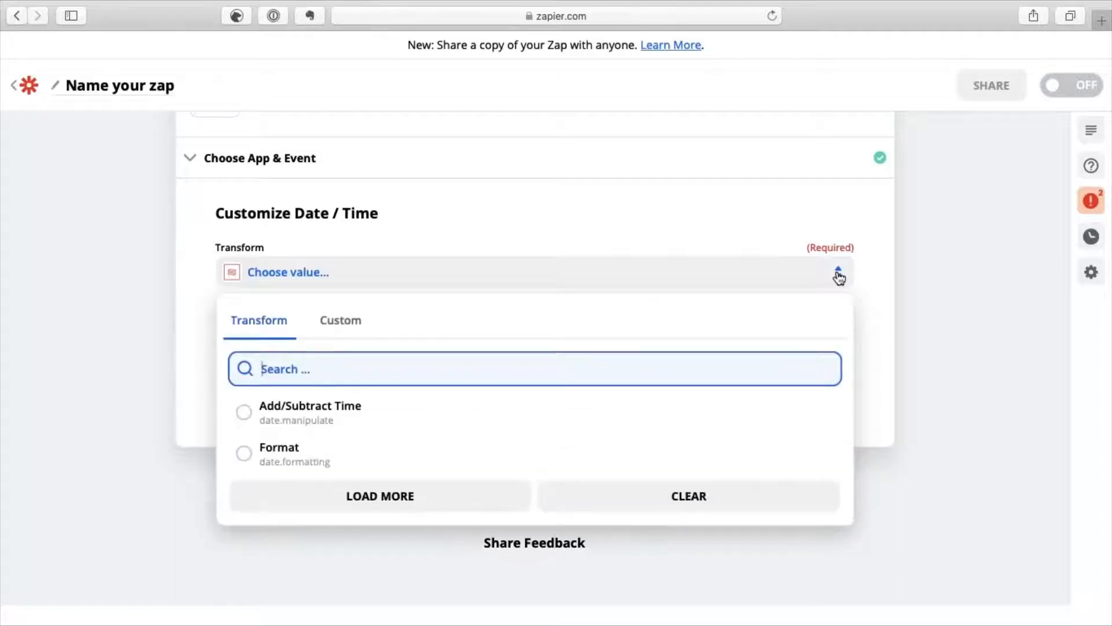
{"action": "left_click", "coordinate": [258, 454]}
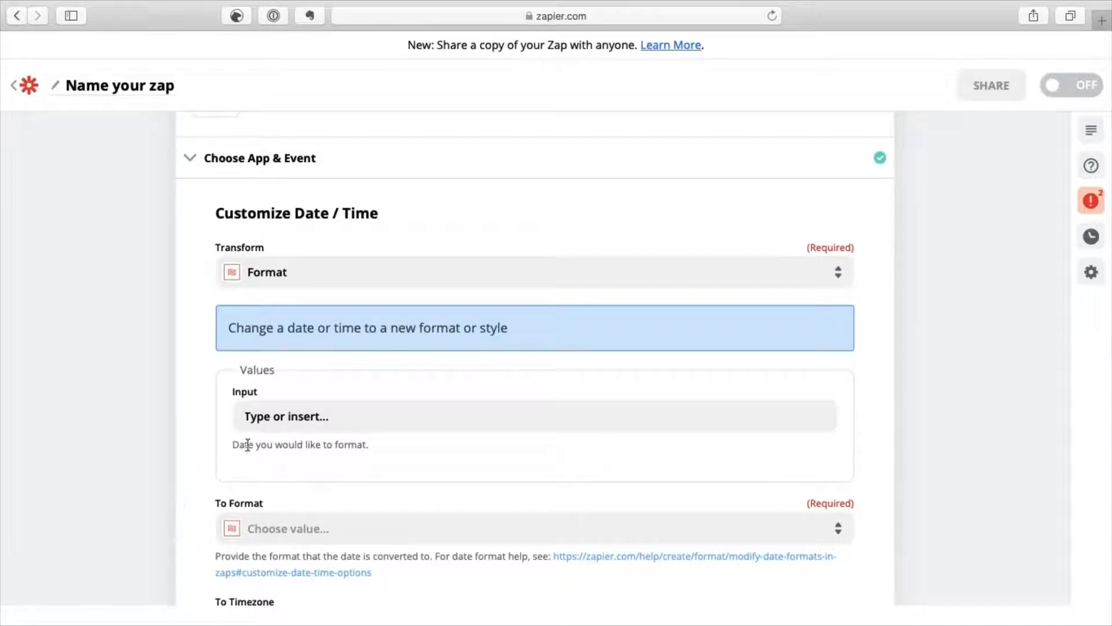
Insert the Gmail trigger's '1. Date' field into the Input box.
{"action": "left_click", "coordinate": [320, 416]}
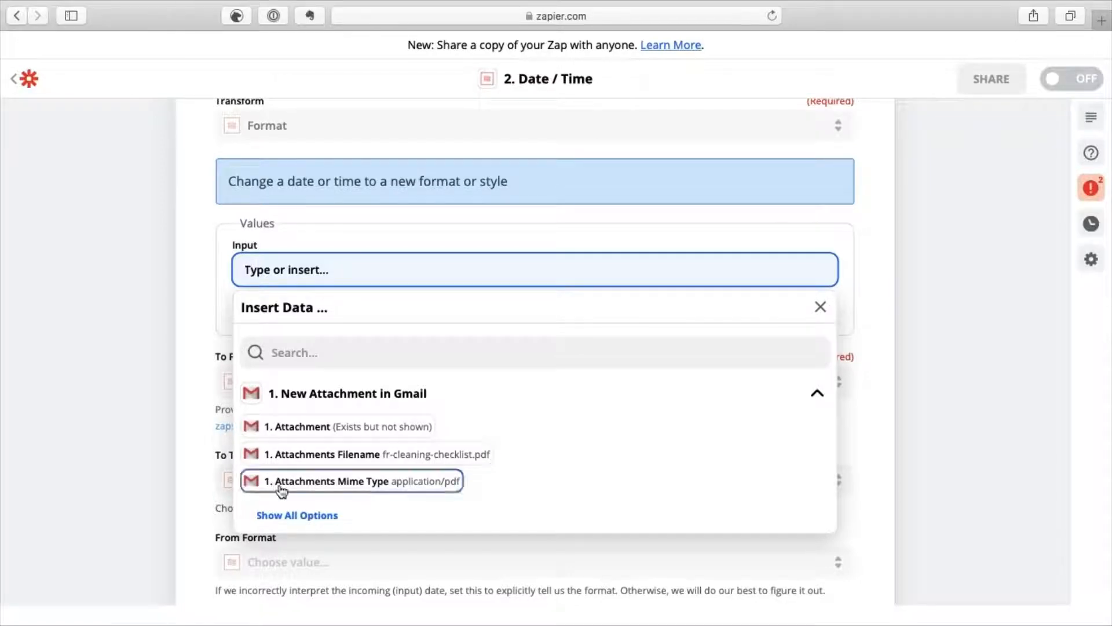
{"action": "left_click", "coordinate": [295, 521]}
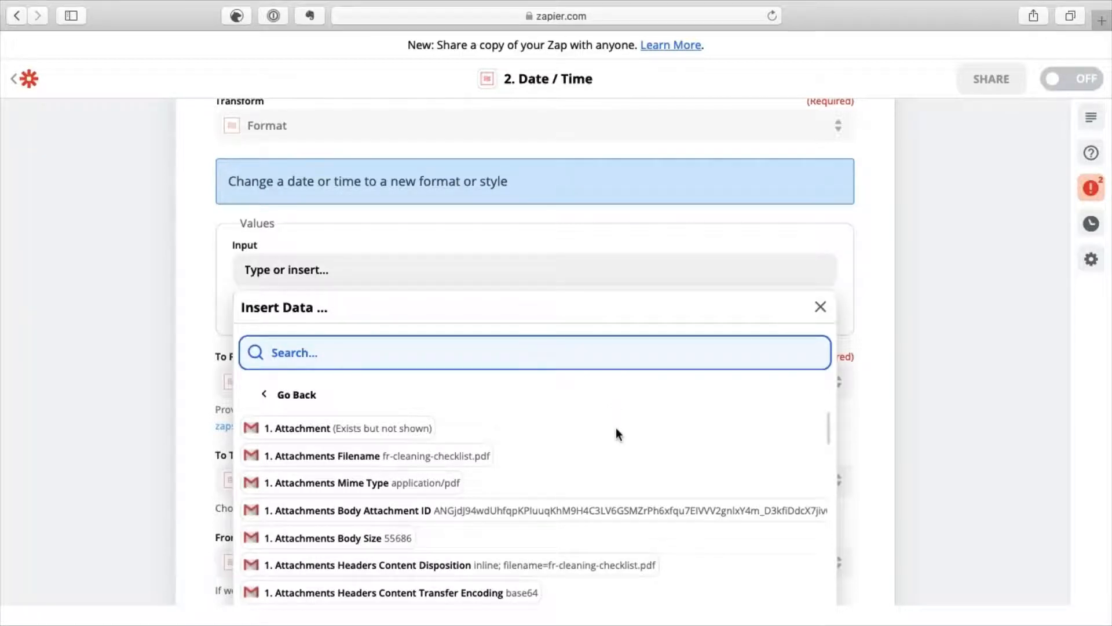
{"action": "scroll", "coordinate": [617, 429], "scroll_direction": "down", "scroll_amount": 3}
{"action": "scroll", "coordinate": [616, 427], "scroll_direction": "down", "scroll_amount": 5}
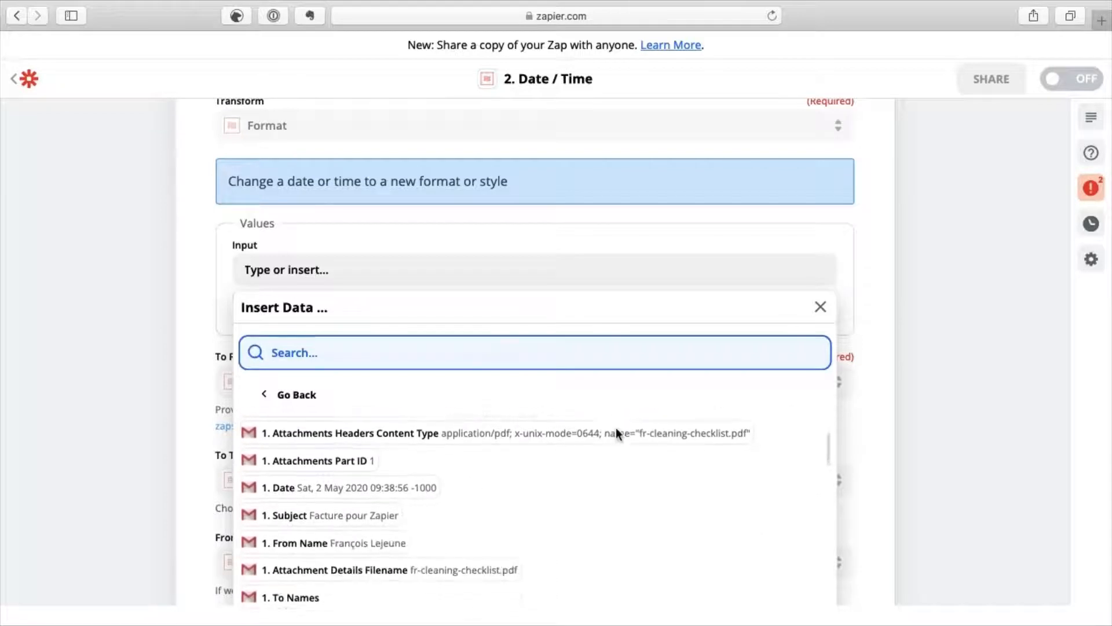
{"action": "scroll", "coordinate": [616, 432], "scroll_direction": "down", "scroll_amount": 3}
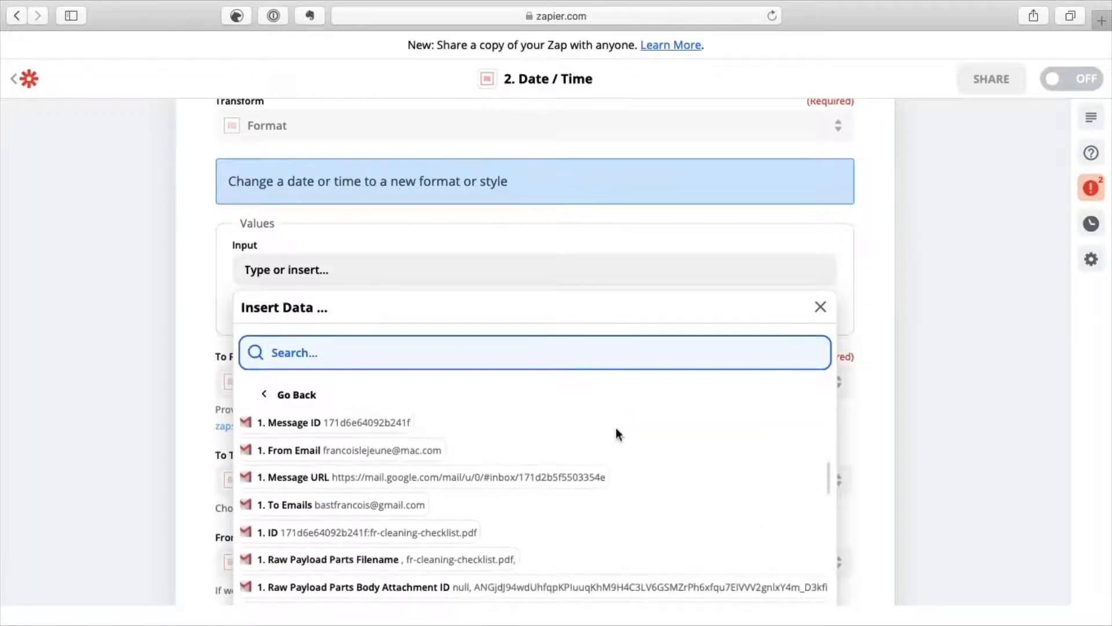
{"action": "scroll", "coordinate": [617, 432], "scroll_direction": "up", "scroll_amount": 4}
{"action": "scroll", "coordinate": [617, 432], "scroll_direction": "up", "scroll_amount": 3}
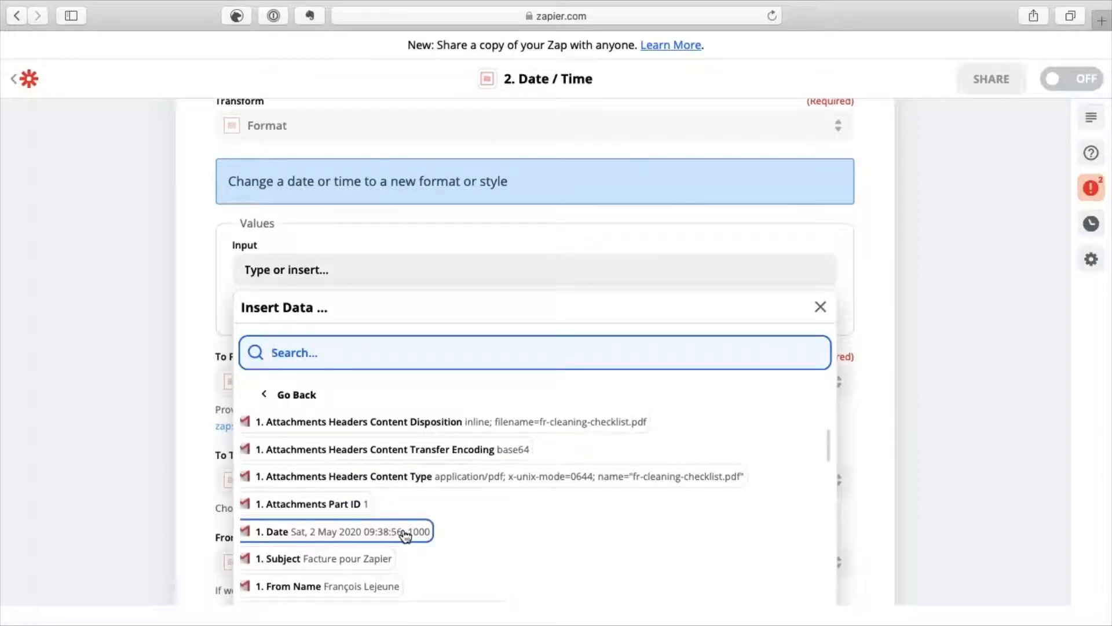
{"action": "left_click", "coordinate": [404, 531]}
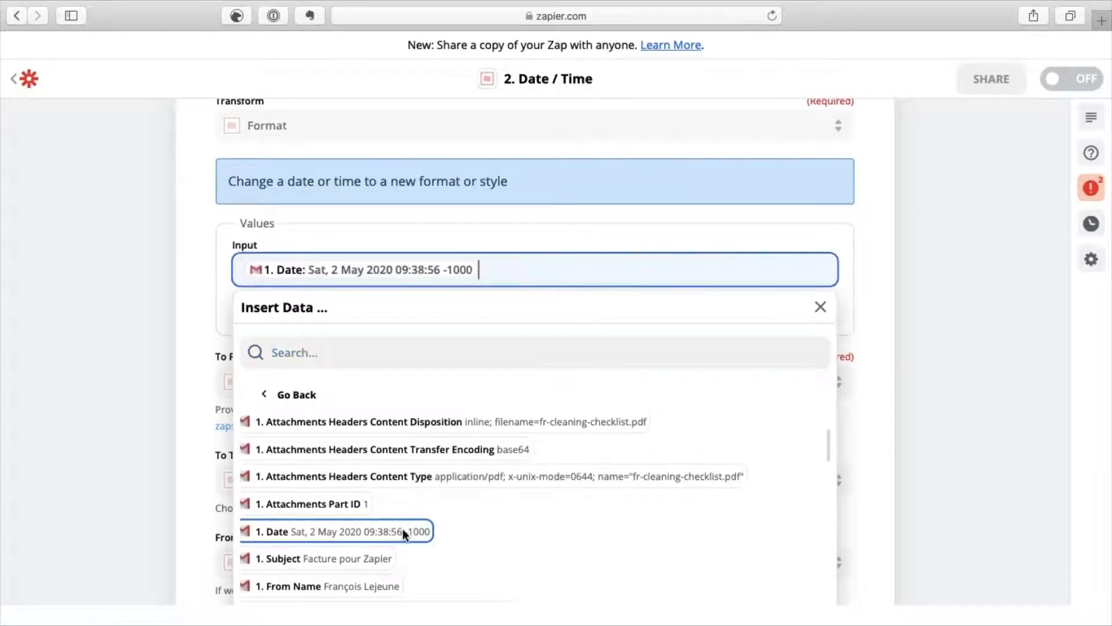
{"action": "left_click", "coordinate": [141, 349]}
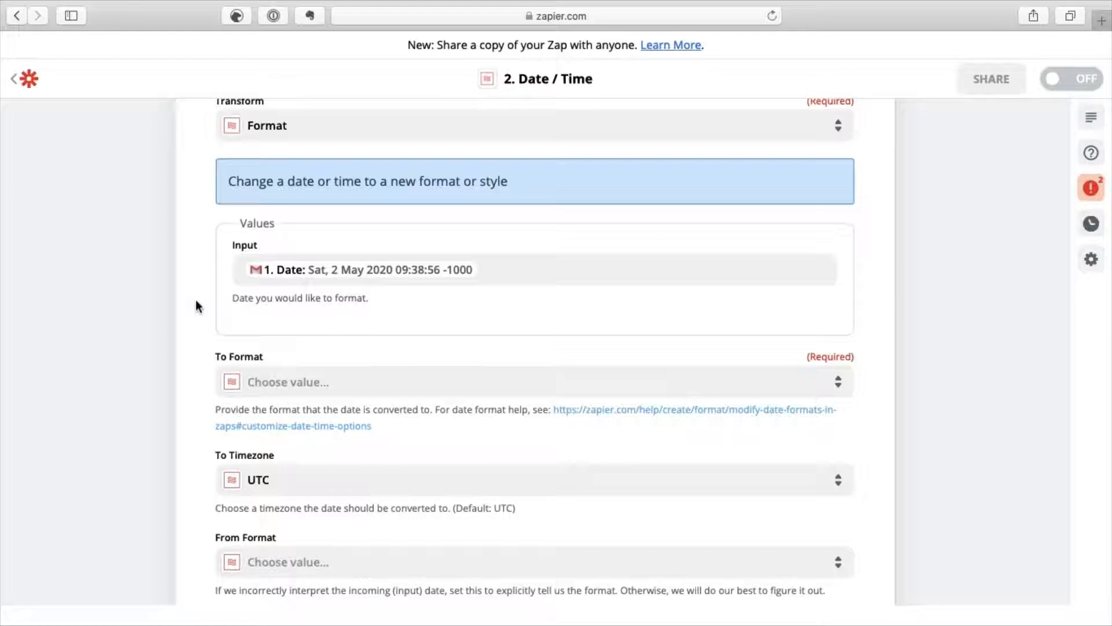
Browse the To Format preset date formats and the Custom option.
{"action": "left_click", "coordinate": [304, 383]}
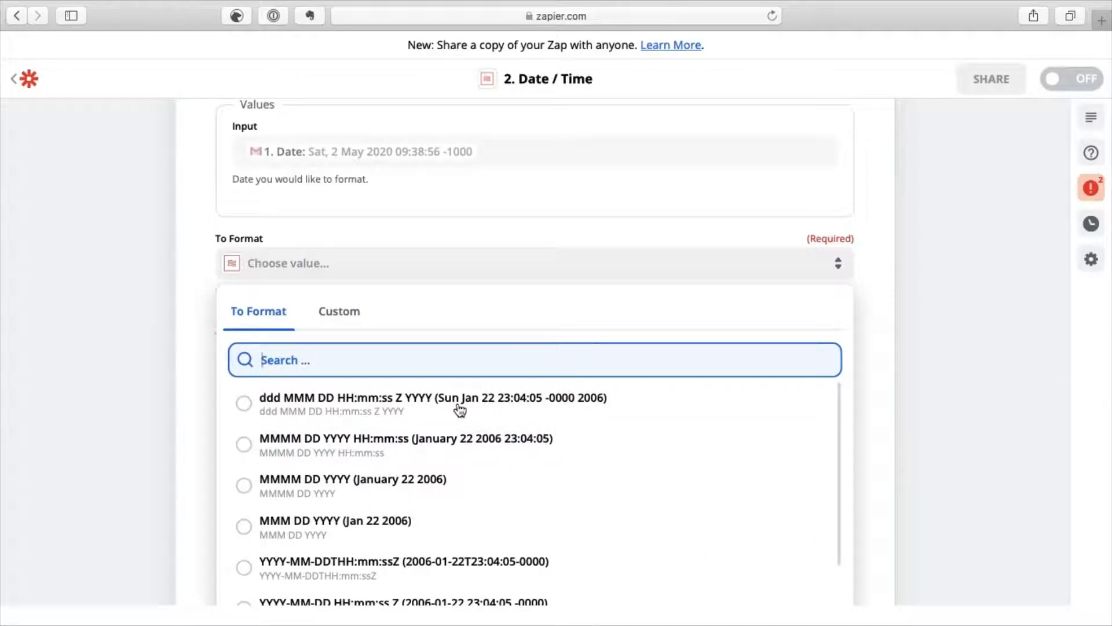
{"action": "scroll", "coordinate": [604, 443], "scroll_direction": "down", "scroll_amount": 3}
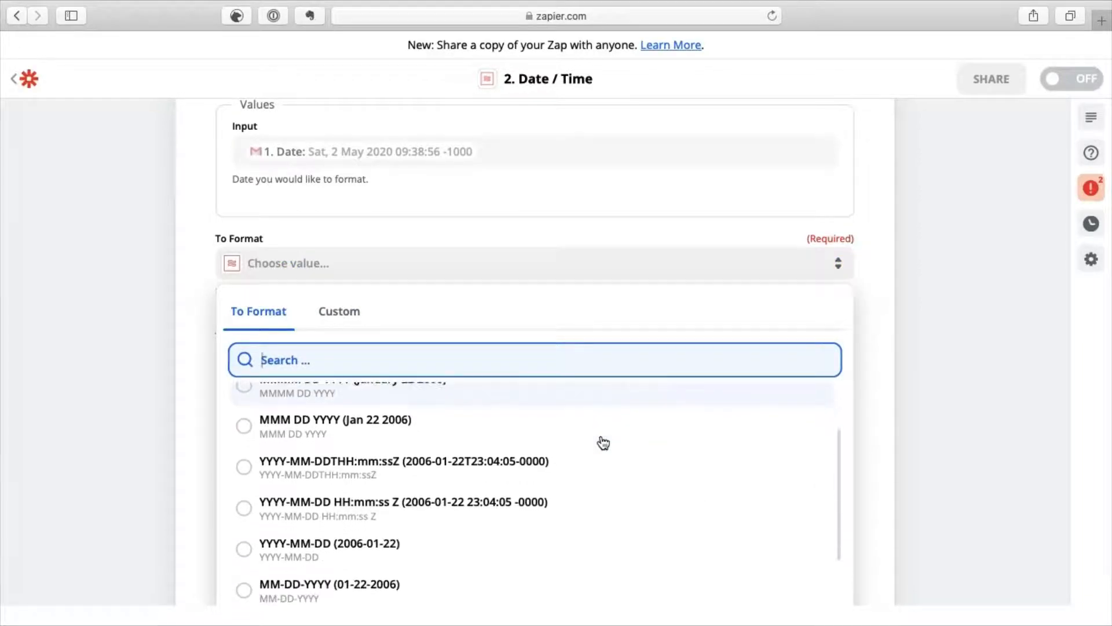
{"action": "scroll", "coordinate": [603, 442], "scroll_direction": "down", "scroll_amount": 5}
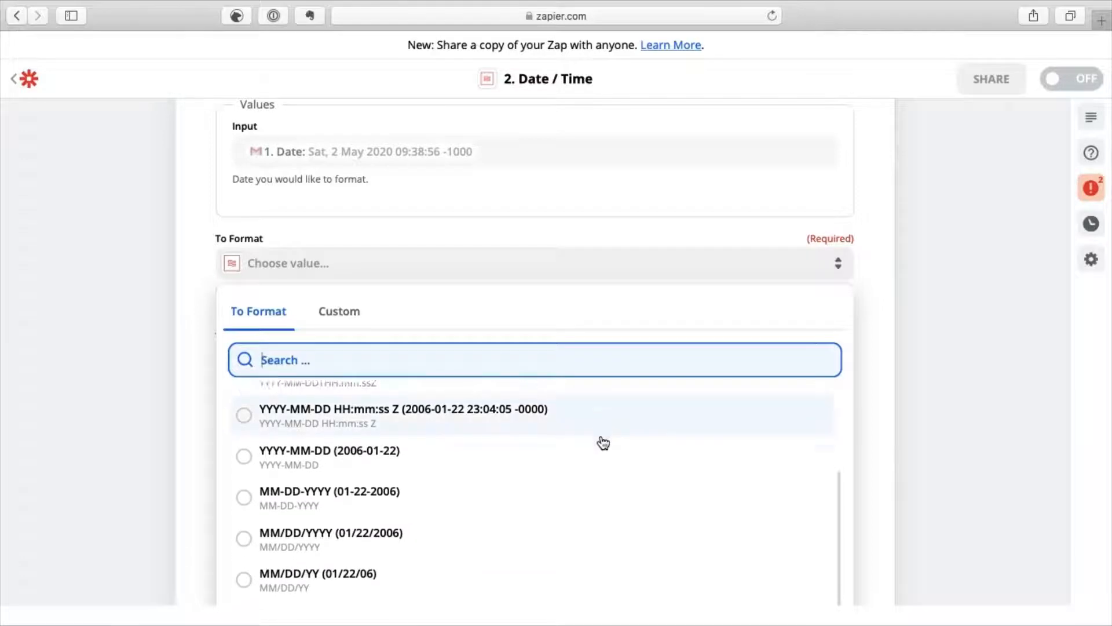
{"action": "scroll", "coordinate": [604, 443], "scroll_direction": "down", "scroll_amount": 2}
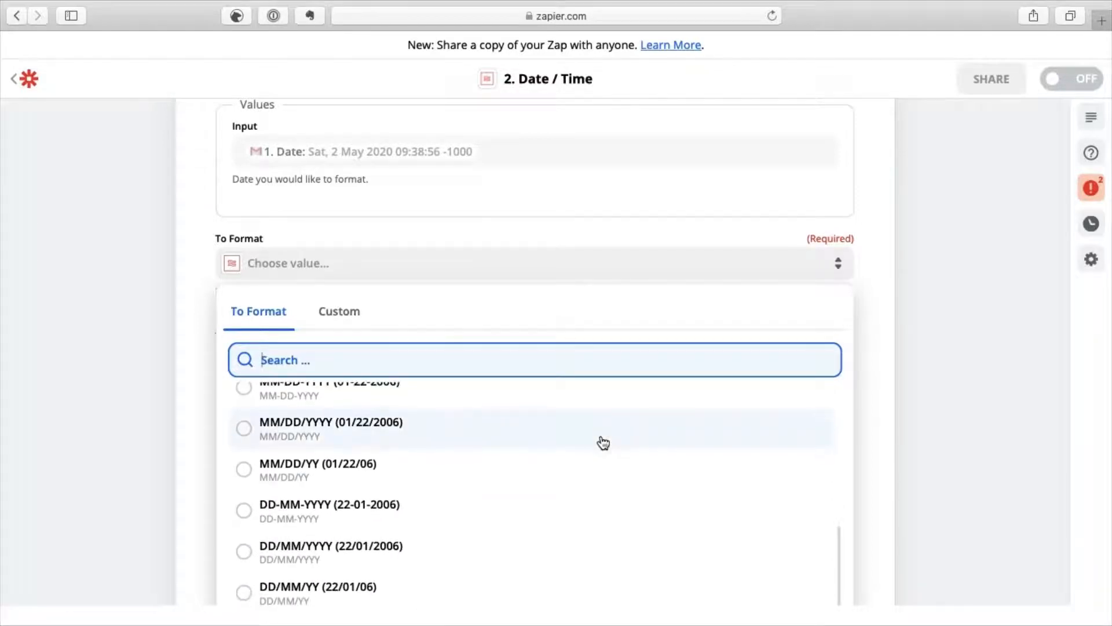
{"action": "left_click", "coordinate": [350, 315]}
{"action": "left_click", "coordinate": [301, 360]}
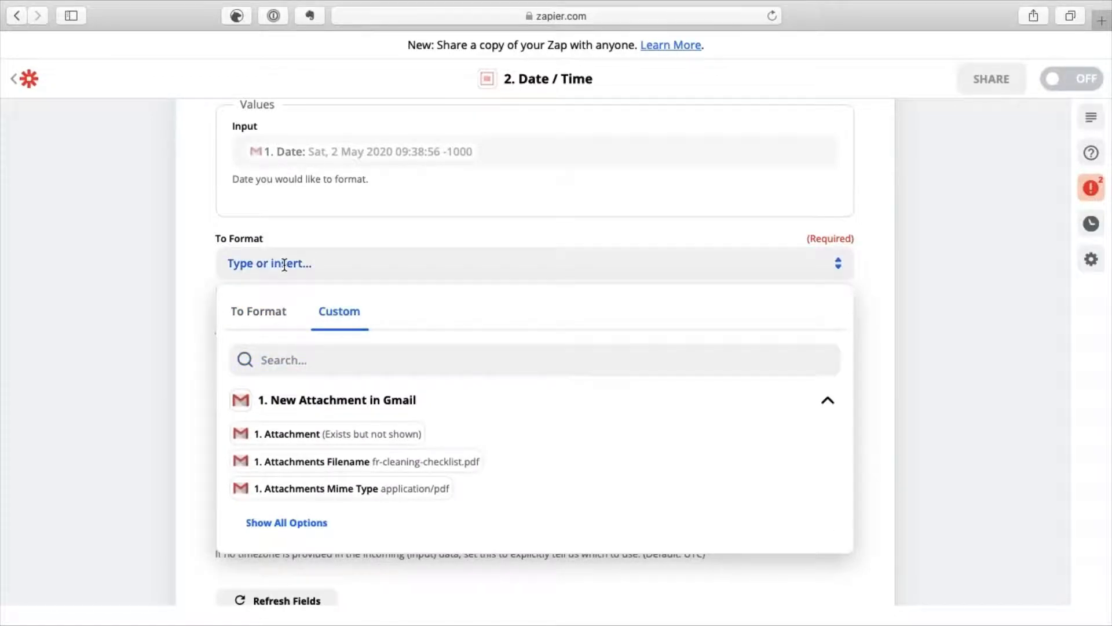
{"action": "left_click", "coordinate": [270, 314]}
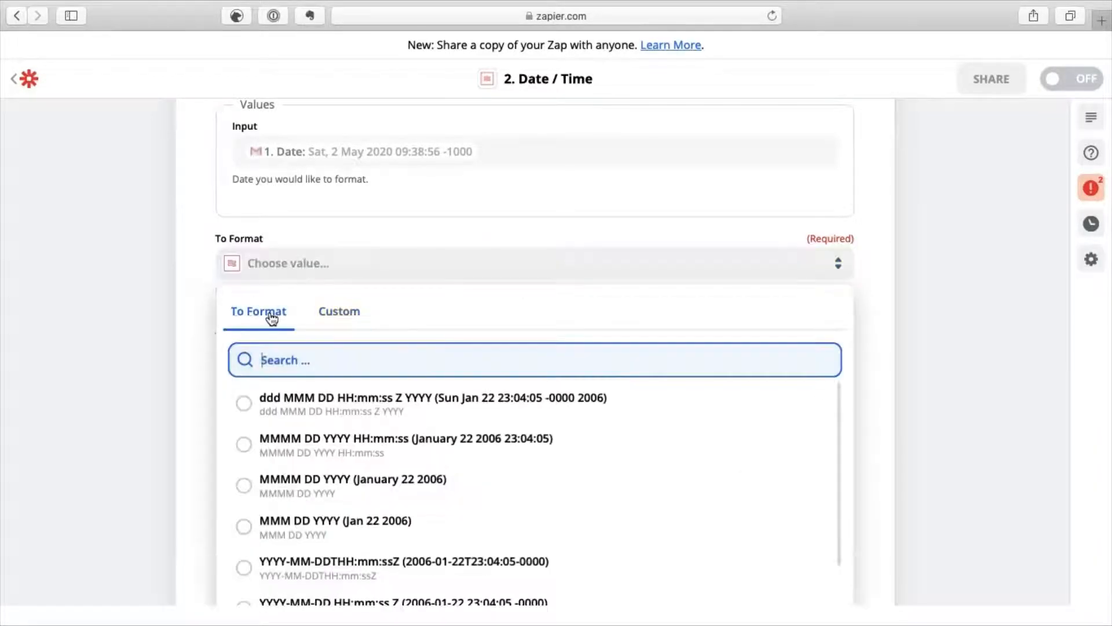
{"action": "left_click", "coordinate": [270, 265]}
{"action": "left_click", "coordinate": [270, 265]}
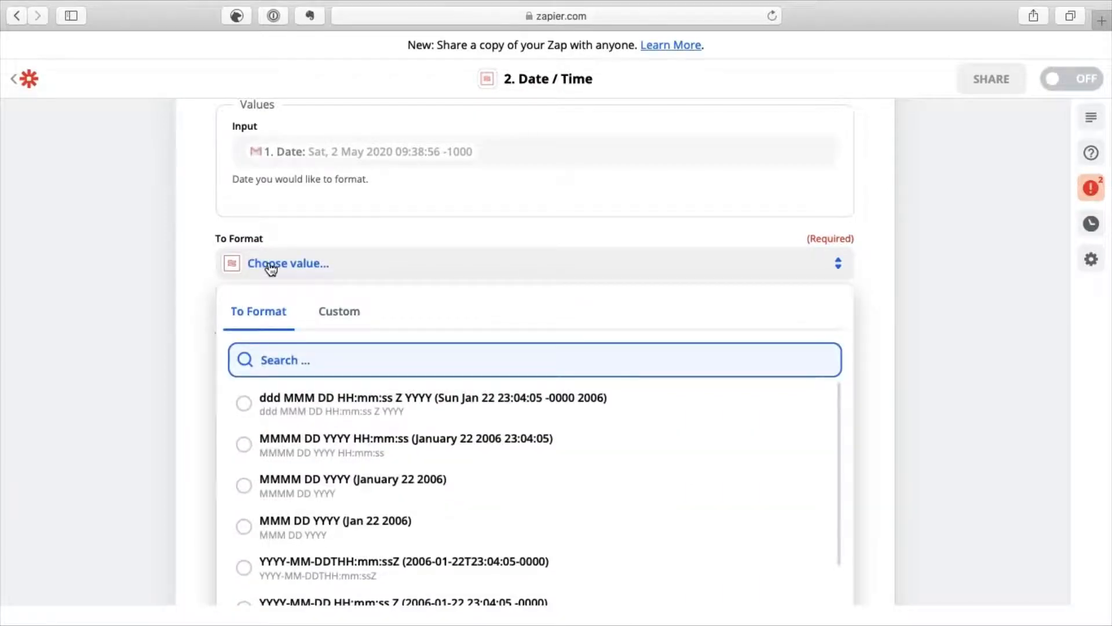
{"action": "left_click", "coordinate": [324, 267]}
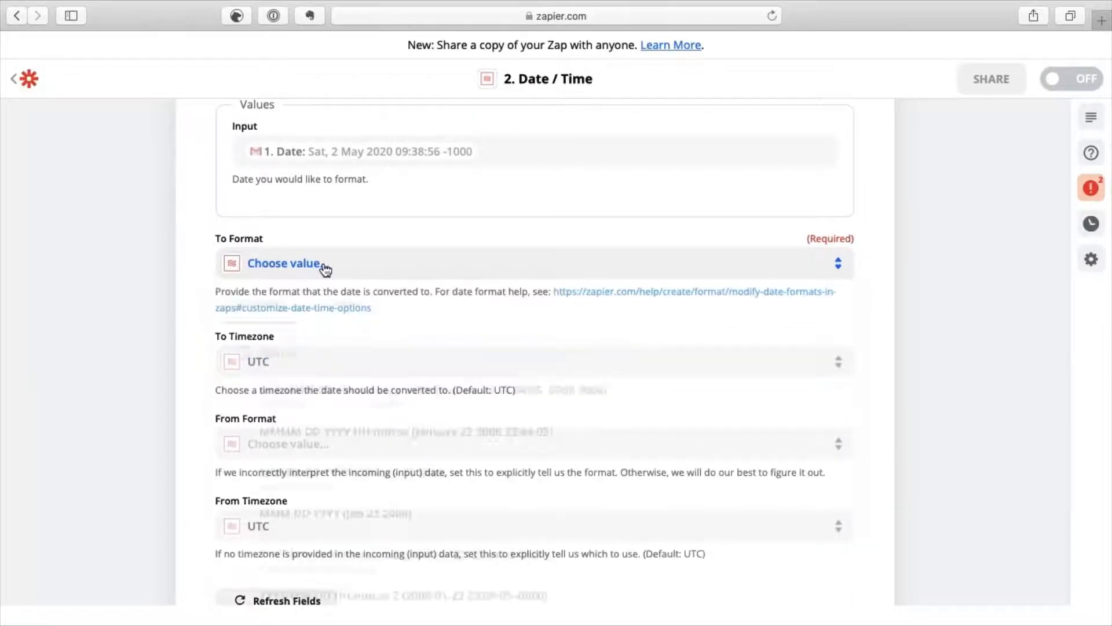
{"action": "left_click", "coordinate": [326, 268]}
Enter YYYYMMDD as the custom To Format value.
{"action": "type", "text": "Y"}
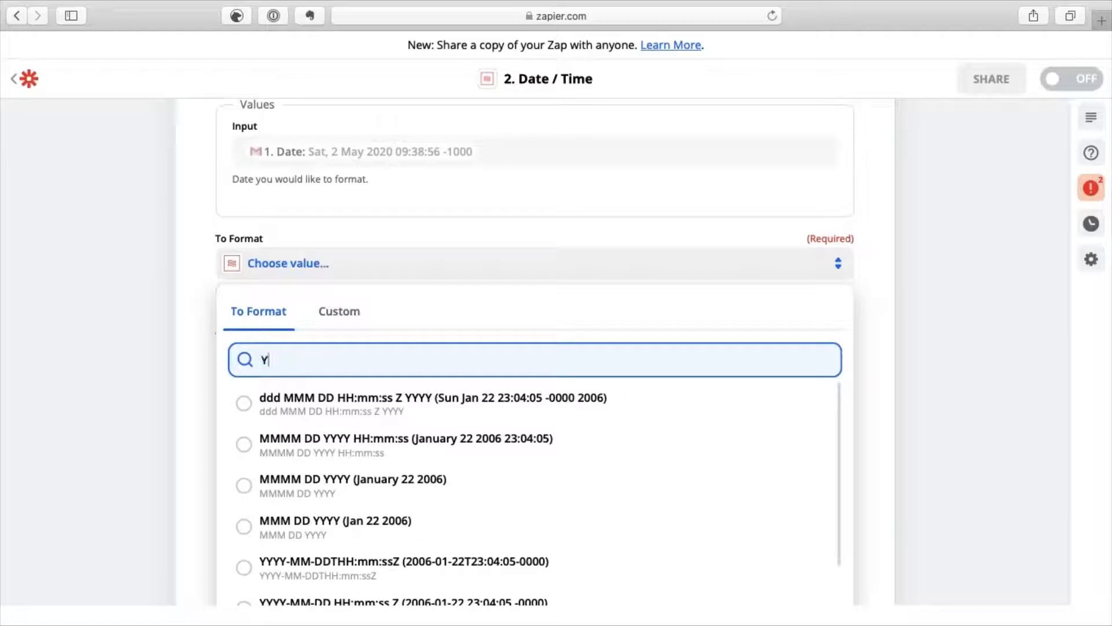
{"action": "type", "text": "YYY"}
{"action": "type", "text": "MM"}
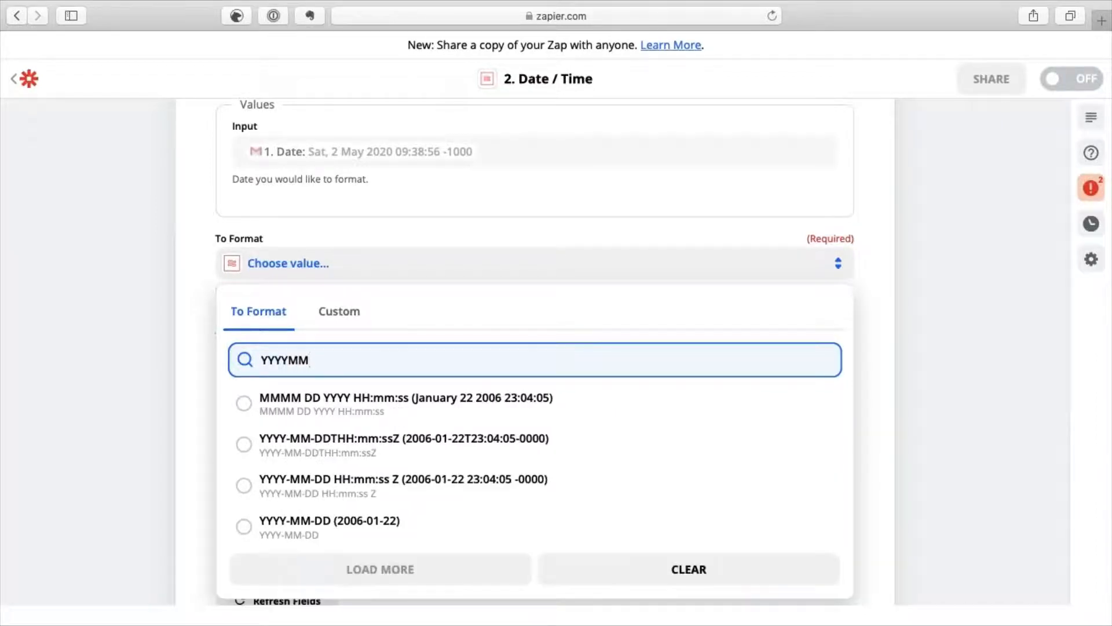
{"action": "type", "text": "DD"}
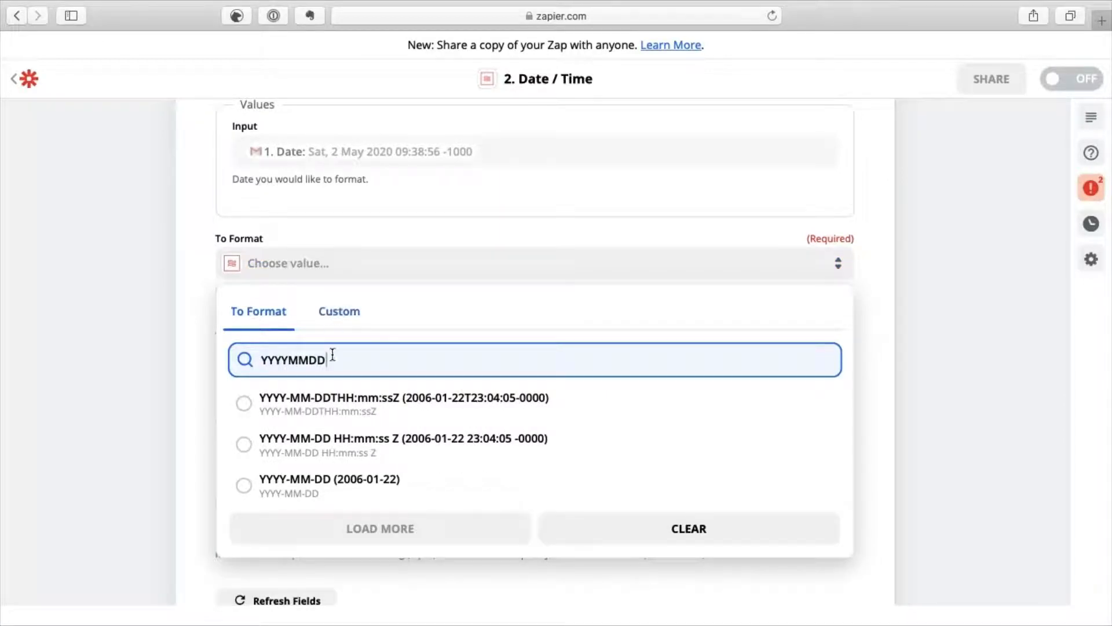
{"action": "left_click_drag", "start_coordinate": [331, 359], "coordinate": [255, 360]}
{"action": "key", "text": "super+c"}
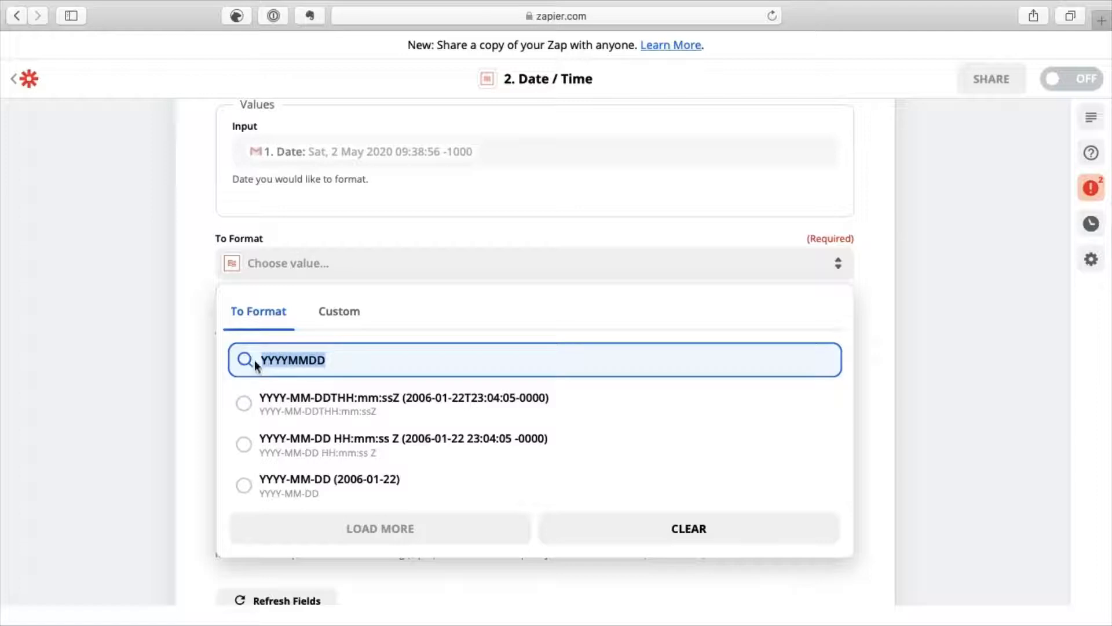
{"action": "left_click", "coordinate": [337, 311]}
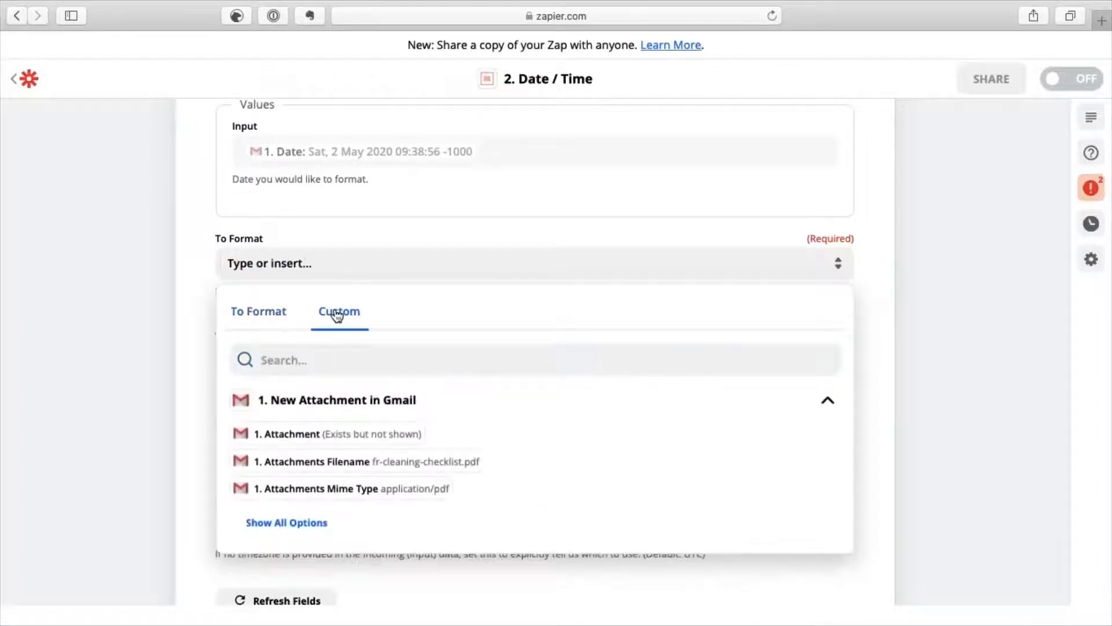
{"action": "left_click", "coordinate": [292, 265]}
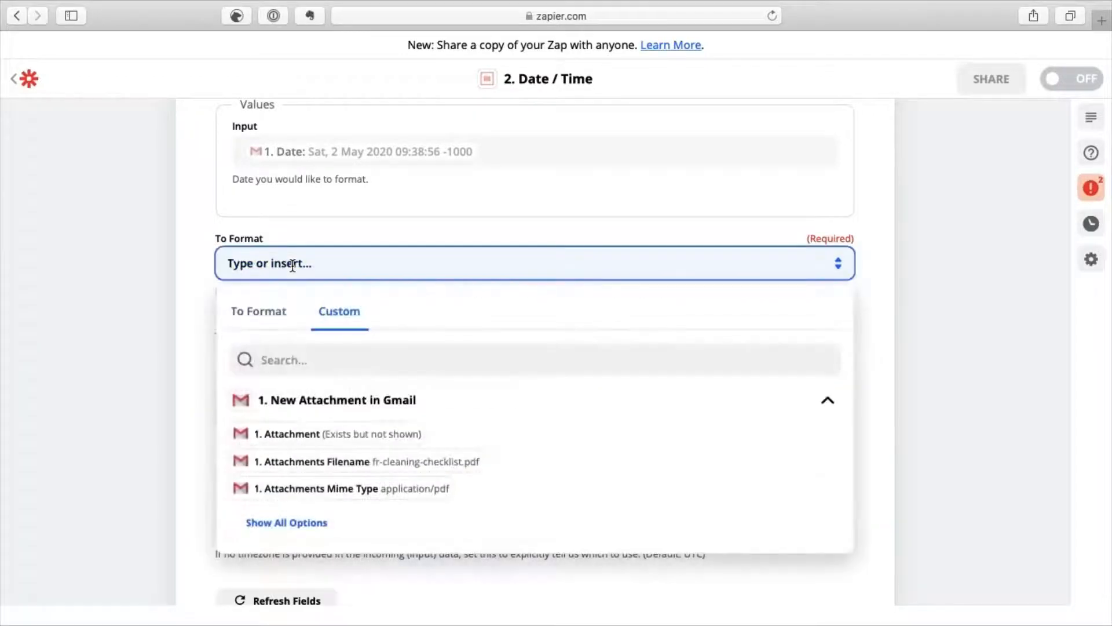
{"action": "key", "text": "super+v"}
{"action": "left_click", "coordinate": [204, 287]}
{"action": "scroll", "coordinate": [200, 263], "scroll_direction": "down", "scroll_amount": 5}
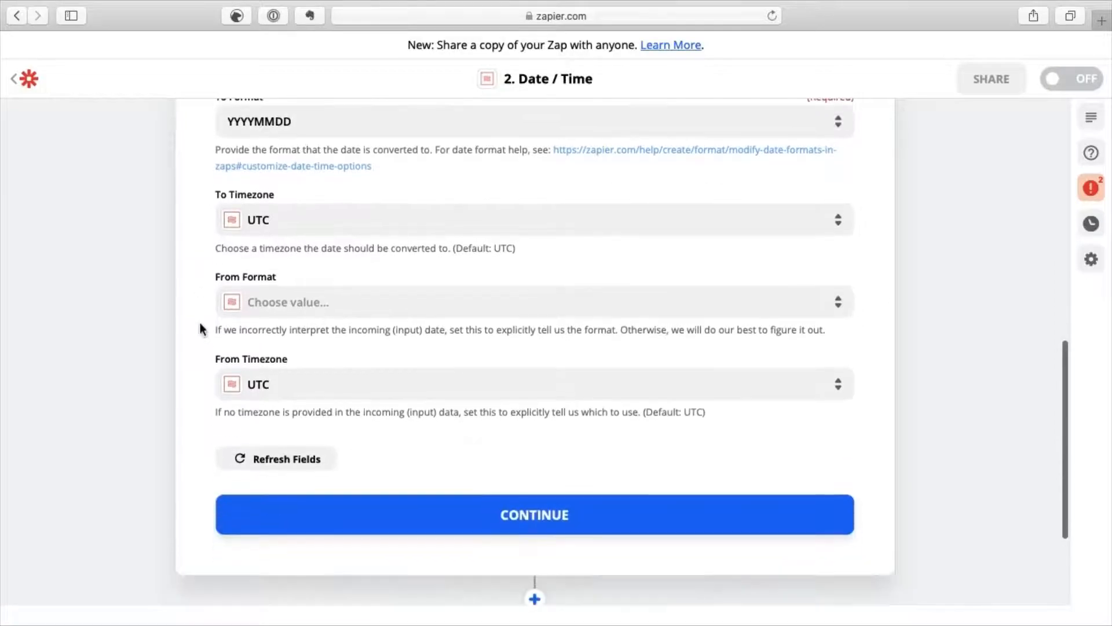
Test the Date / Time step and view its 20200502 output.
{"action": "left_click", "coordinate": [279, 508]}
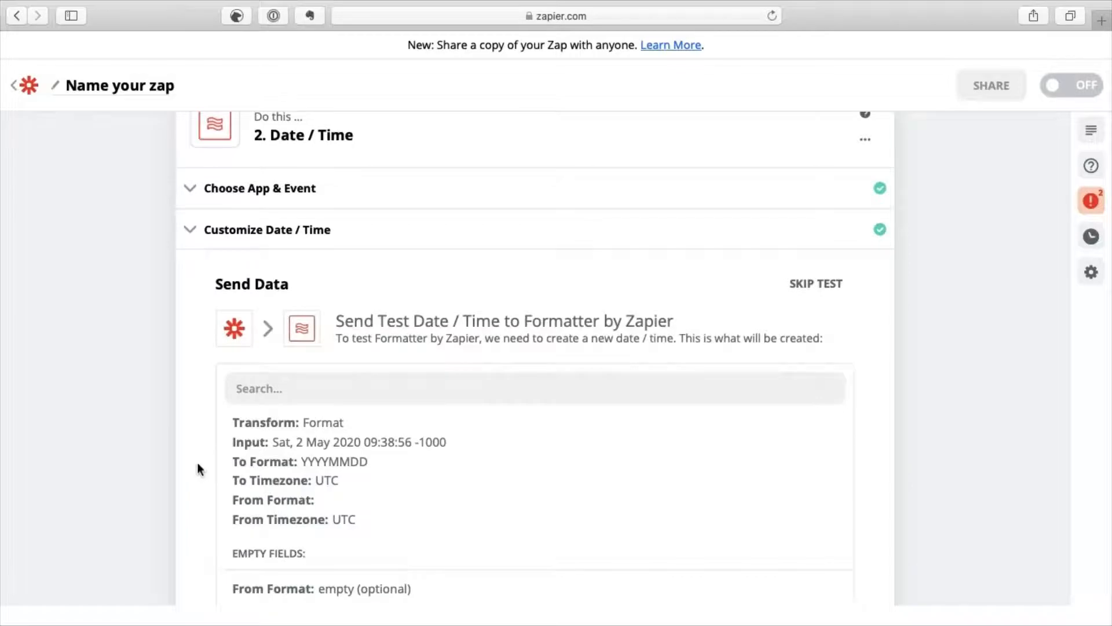
{"action": "scroll", "coordinate": [199, 470], "scroll_direction": "down", "scroll_amount": 3}
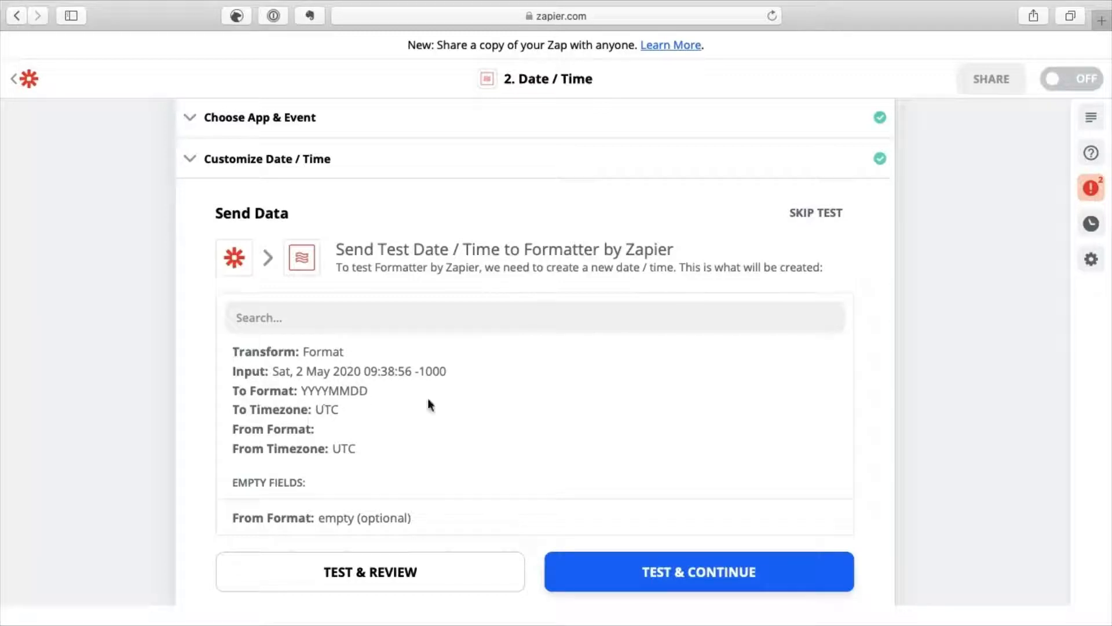
{"action": "scroll", "coordinate": [549, 434], "scroll_direction": "down", "scroll_amount": 1}
{"action": "left_click", "coordinate": [641, 526]}
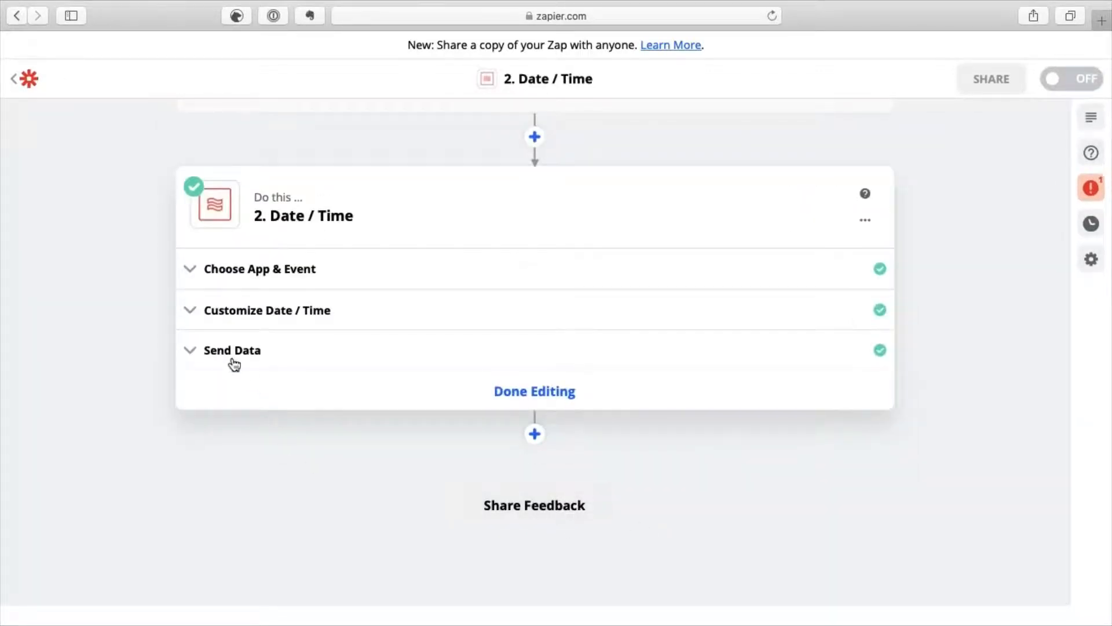
{"action": "left_click", "coordinate": [225, 354]}
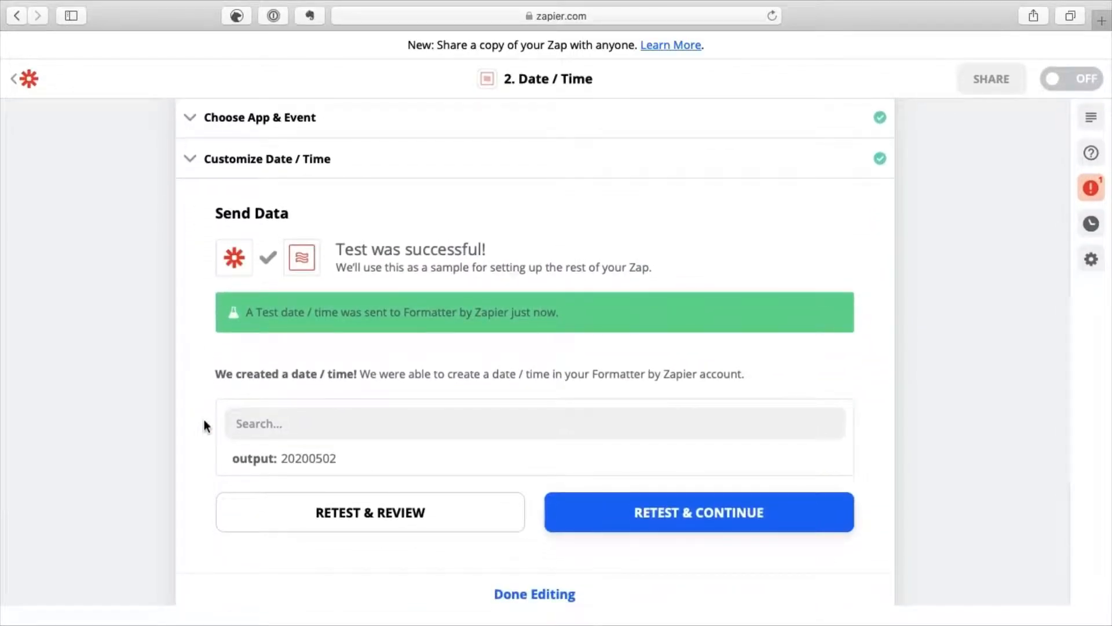
{"action": "scroll", "coordinate": [205, 421], "scroll_direction": "down", "scroll_amount": 5}
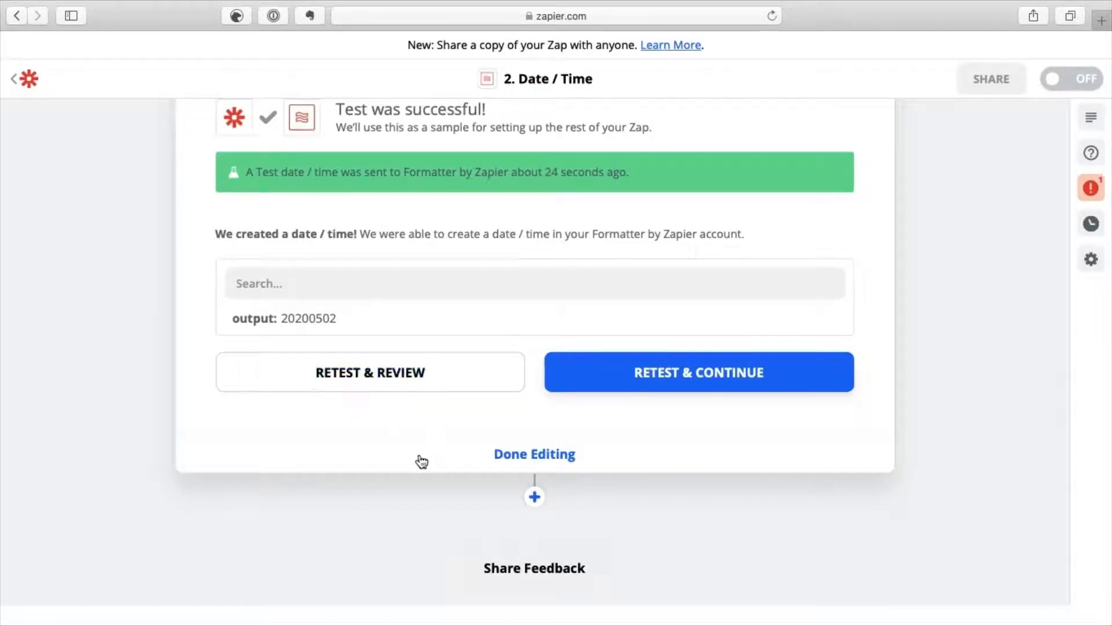
Add a third step using the Dropbox app.
{"action": "left_click", "coordinate": [534, 499]}
{"action": "type", "text": "DROP"}
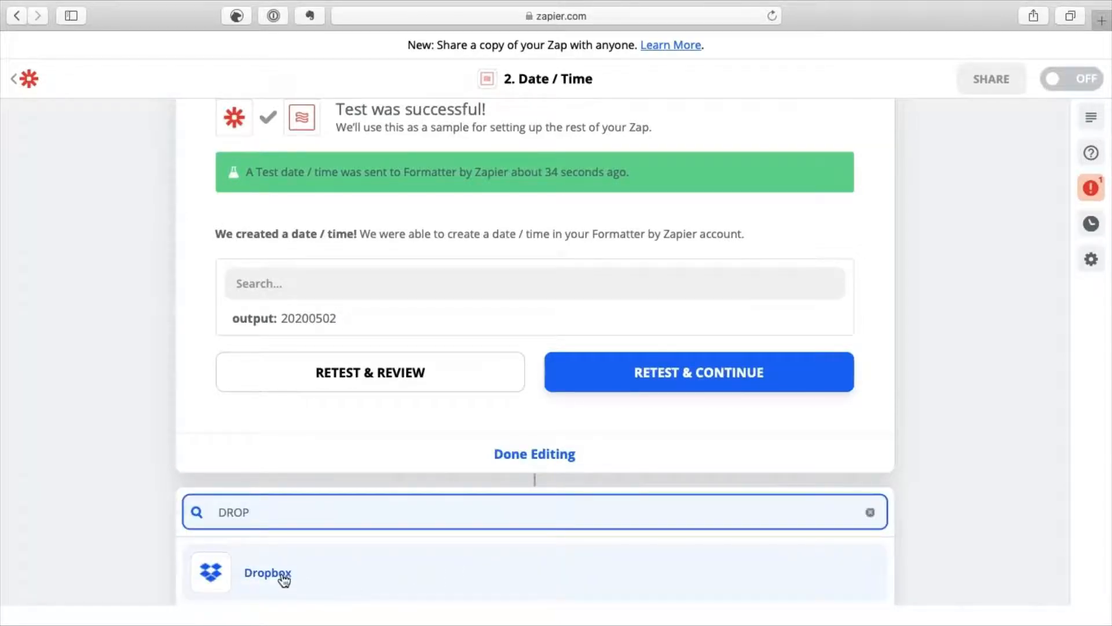
{"action": "scroll", "coordinate": [119, 506], "scroll_direction": "down", "scroll_amount": 4}
{"action": "left_click", "coordinate": [251, 471]}
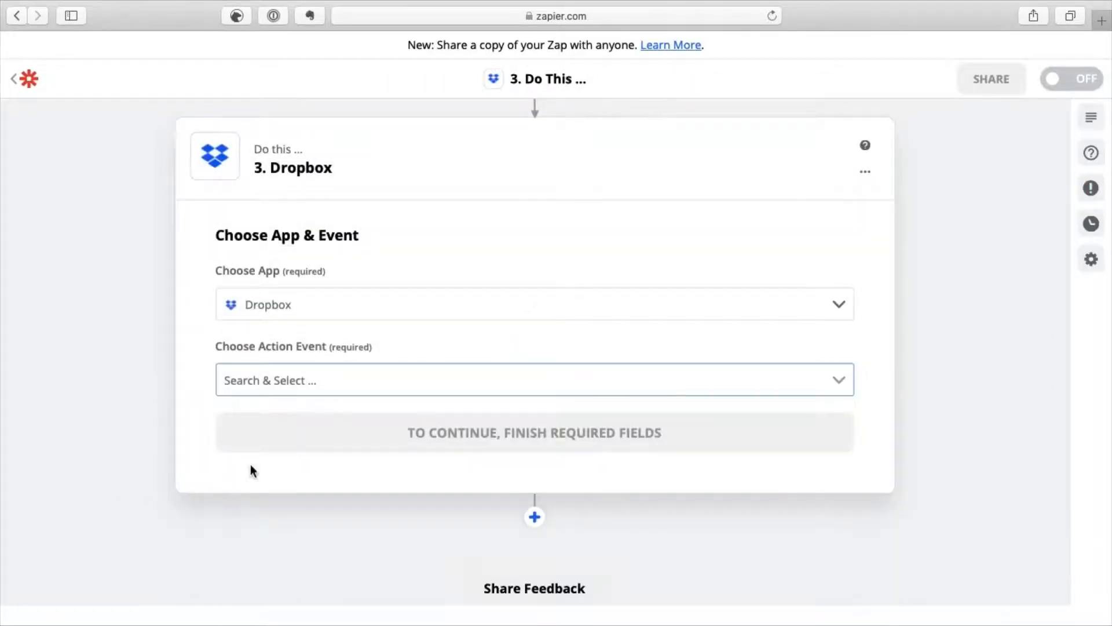
{"action": "scroll", "coordinate": [128, 447], "scroll_direction": "down", "scroll_amount": 1}
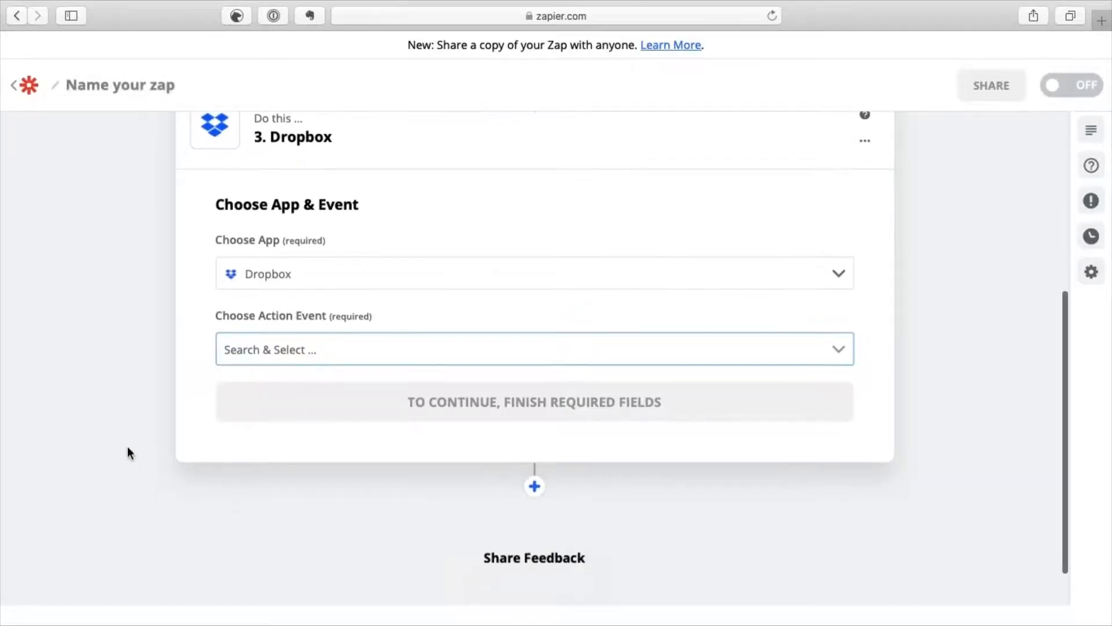
{"action": "scroll", "coordinate": [127, 447], "scroll_direction": "down", "scroll_amount": 1}
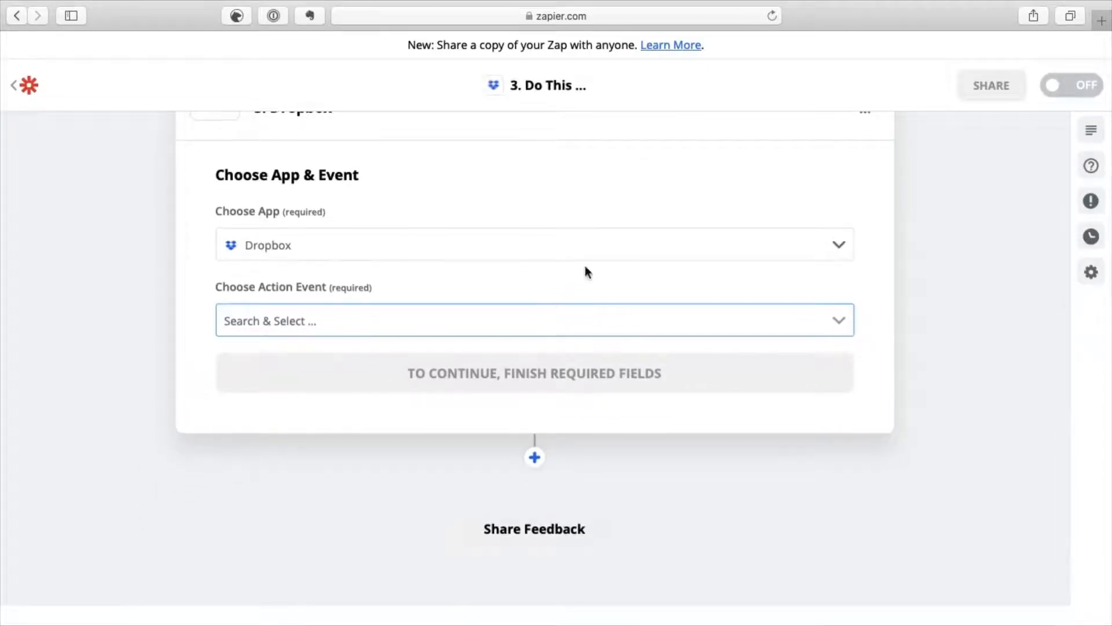
Choose Upload File as the Dropbox action event and continue.
{"action": "left_click", "coordinate": [837, 323]}
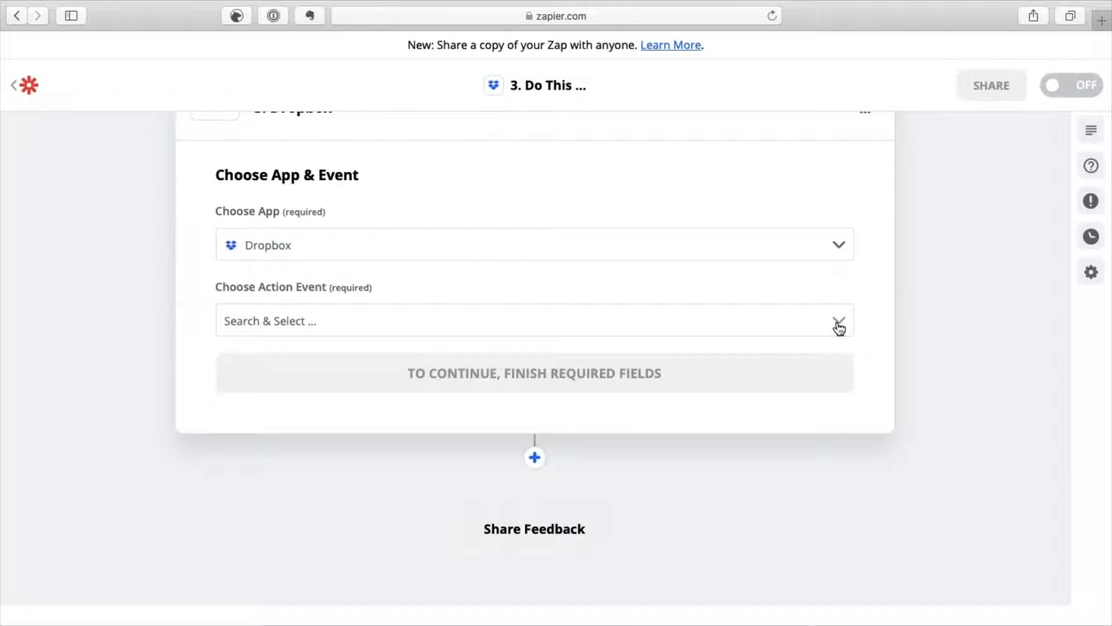
{"action": "left_click", "coordinate": [803, 319]}
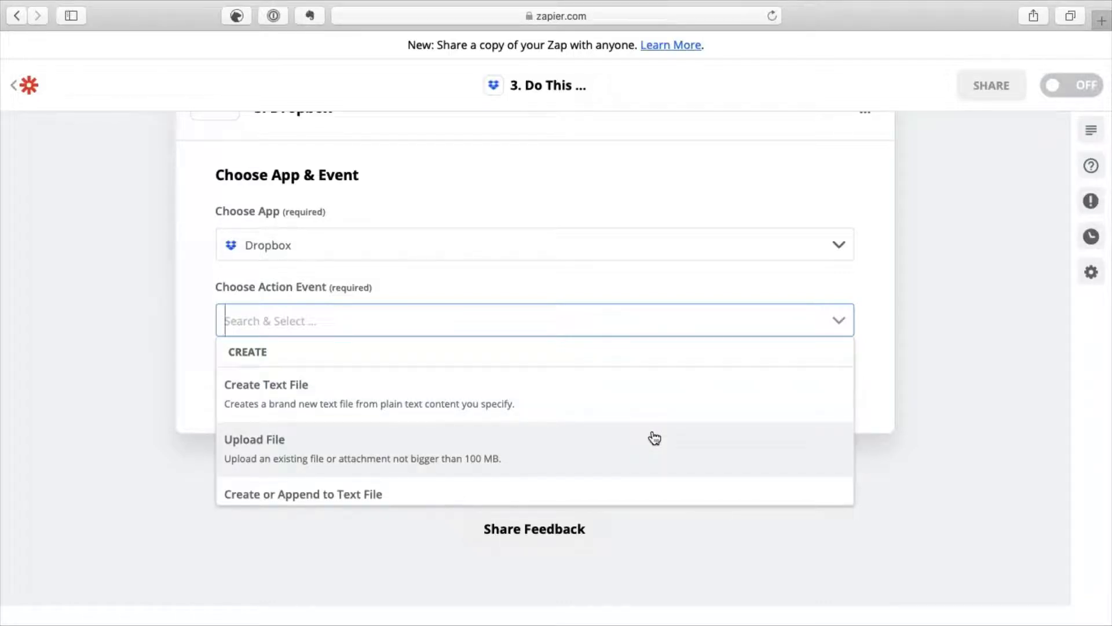
{"action": "scroll", "coordinate": [655, 438], "scroll_direction": "down", "scroll_amount": 5}
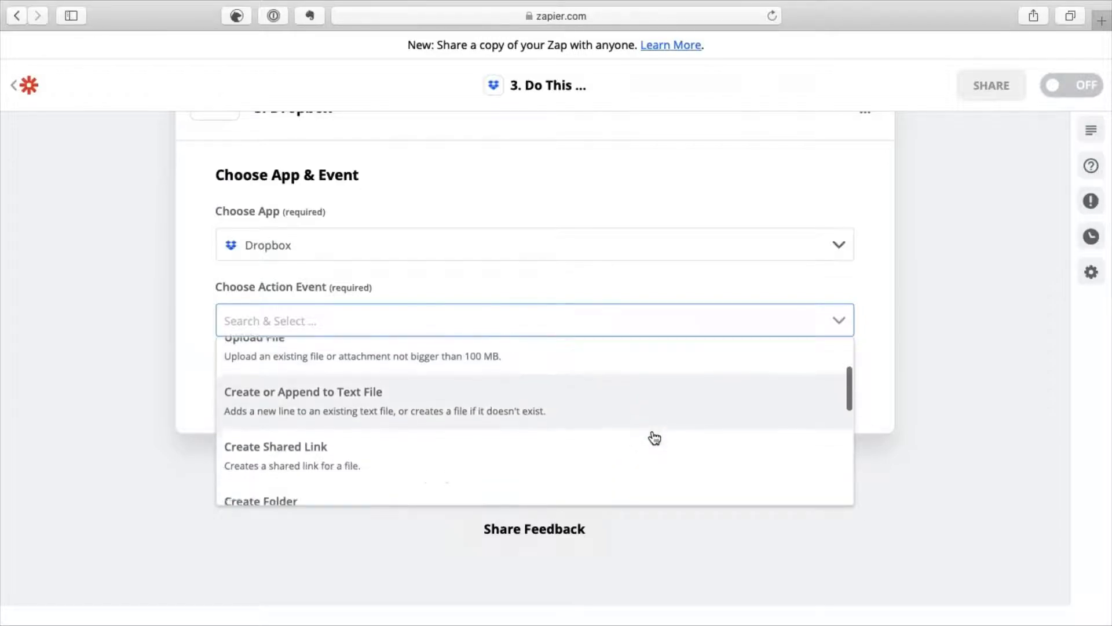
{"action": "scroll", "coordinate": [655, 438], "scroll_direction": "down", "scroll_amount": 6}
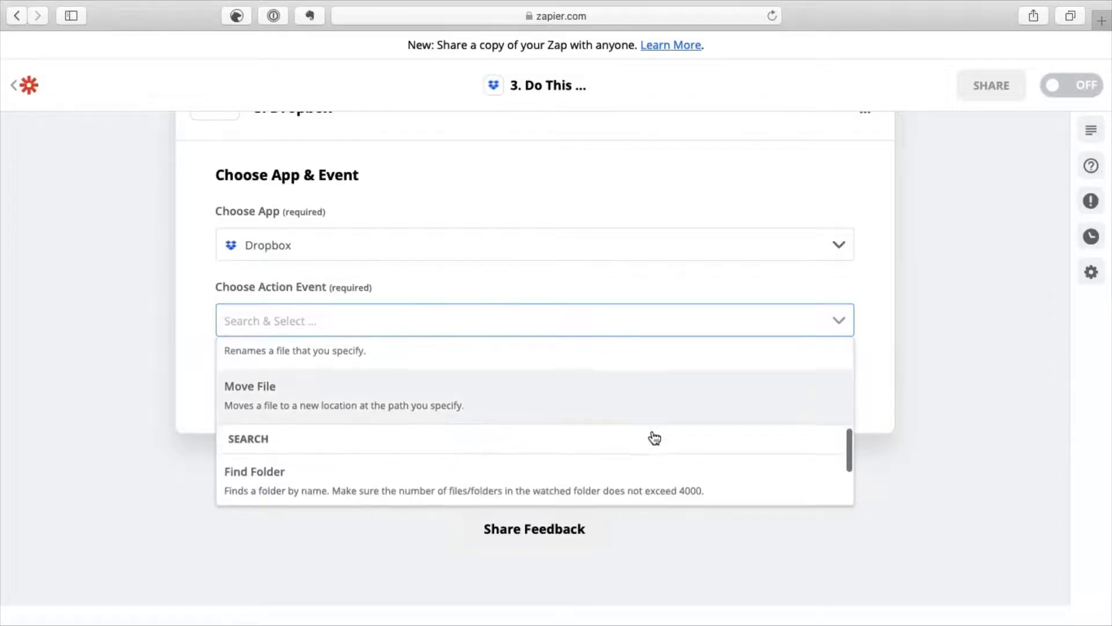
{"action": "scroll", "coordinate": [654, 434], "scroll_direction": "up", "scroll_amount": 8}
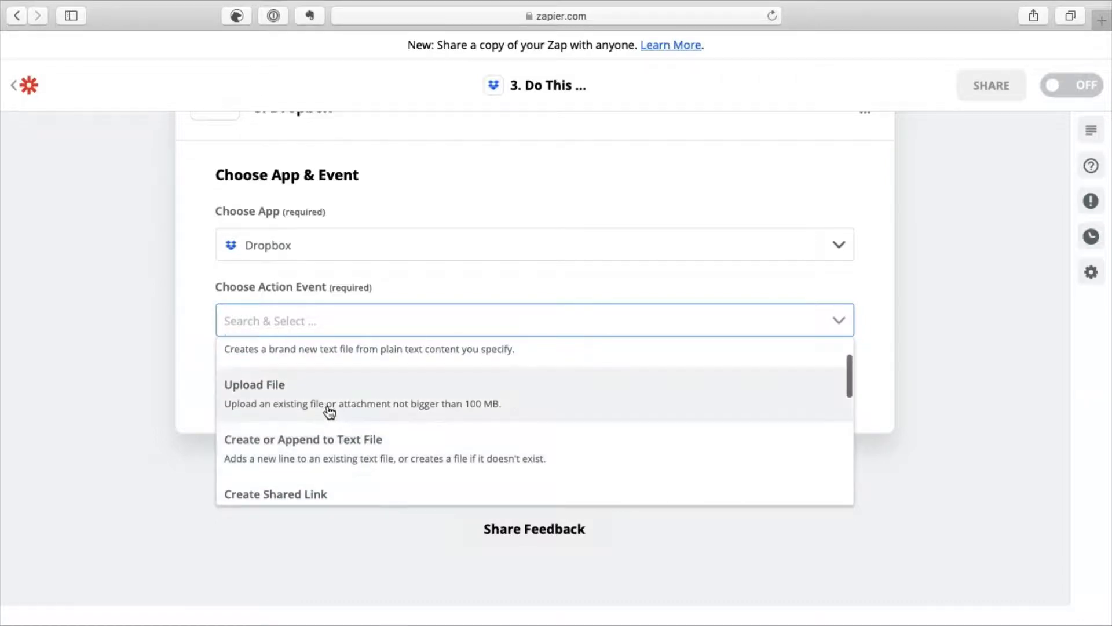
{"action": "left_click", "coordinate": [329, 410]}
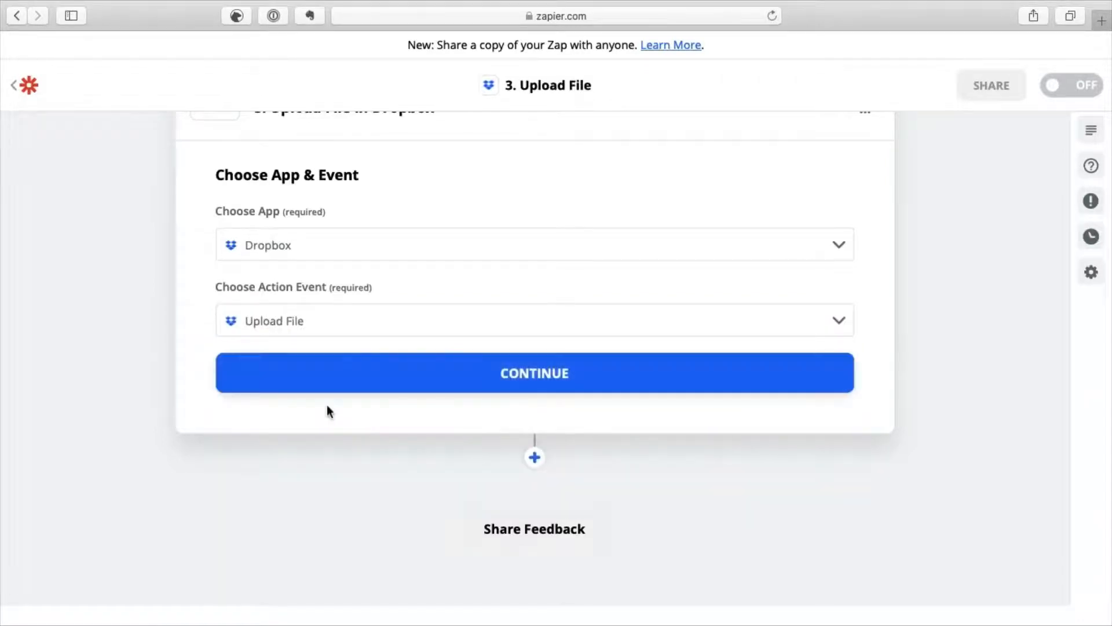
{"action": "left_click", "coordinate": [388, 375]}
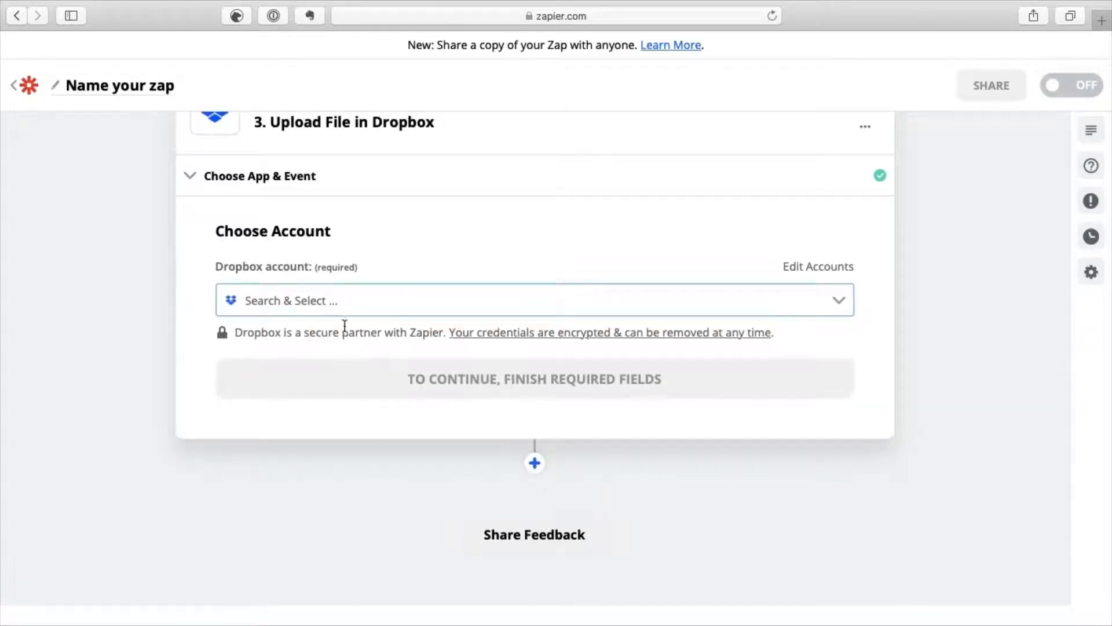
Select the connected Dropbox account for the upload step and continue to the Customize File form.
{"action": "left_click", "coordinate": [837, 297]}
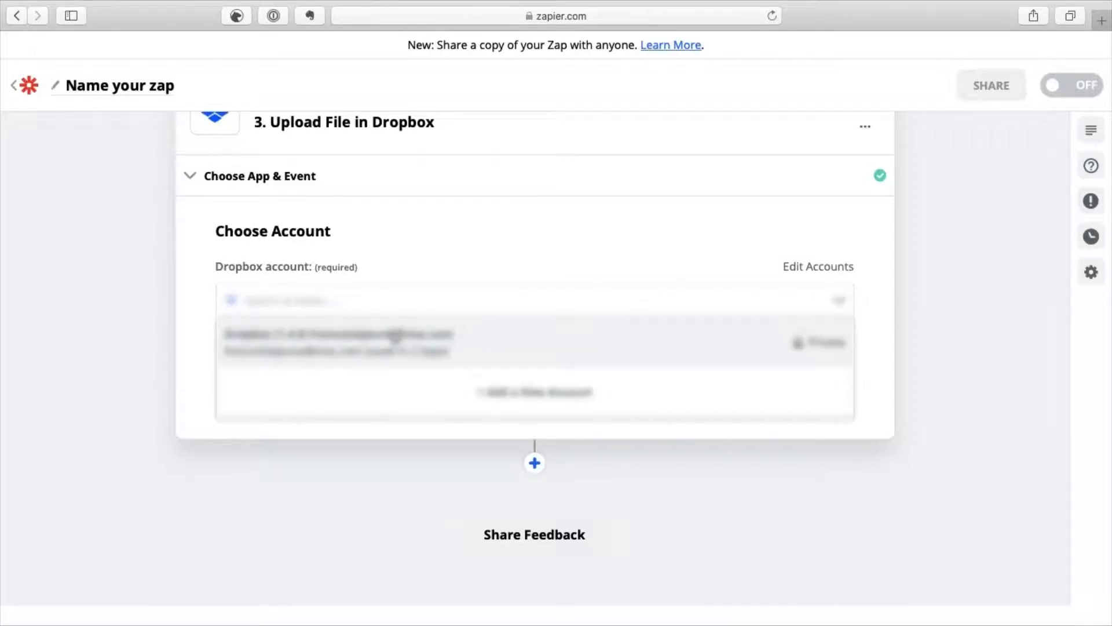
{"action": "left_click", "coordinate": [394, 343]}
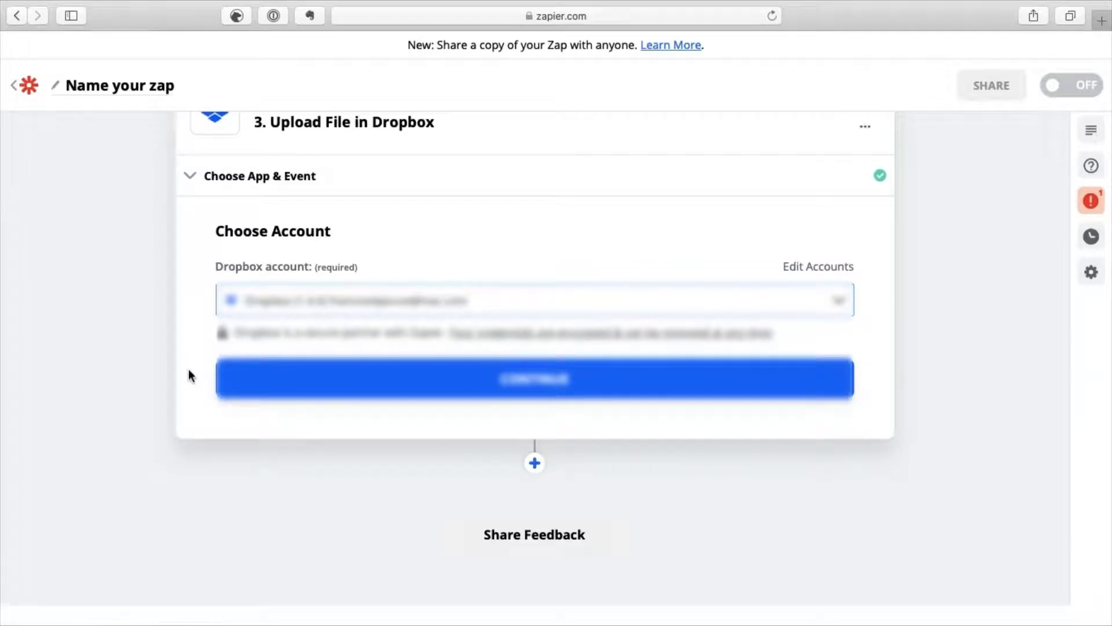
{"action": "left_click", "coordinate": [302, 390]}
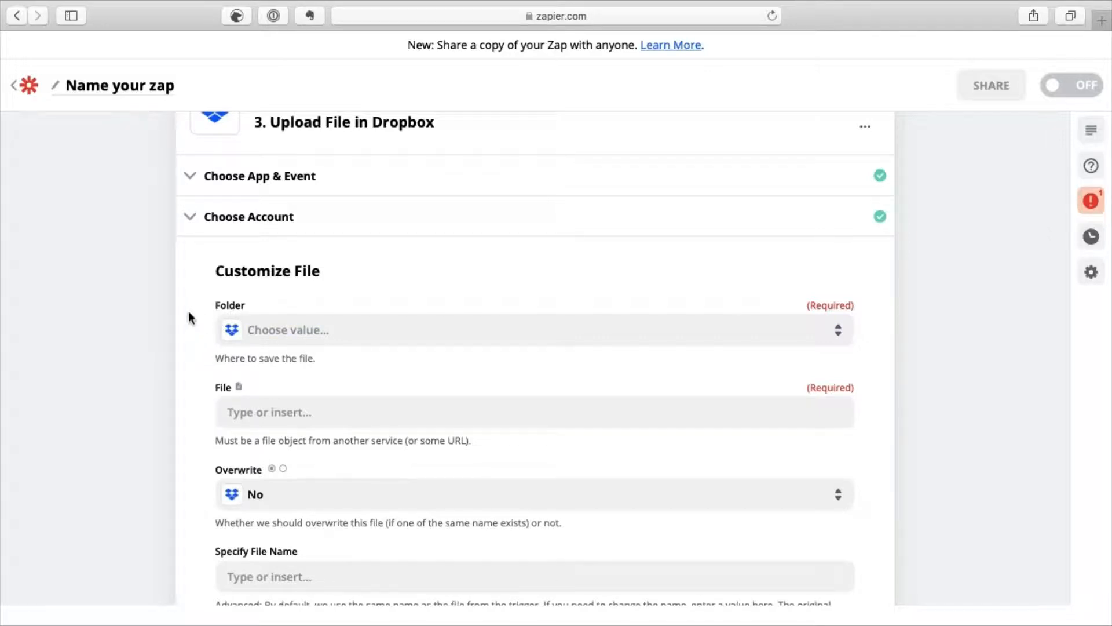
Set the Dropbox destination folder to /TEST ZAPIER/Facture.
{"action": "left_click", "coordinate": [294, 331]}
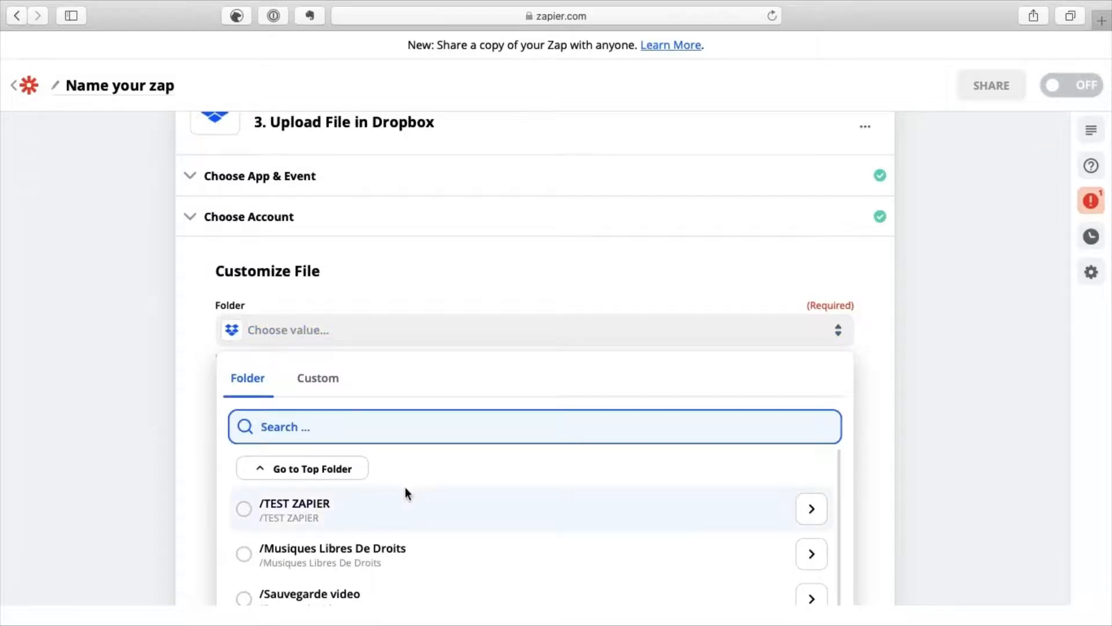
{"action": "left_click", "coordinate": [288, 511]}
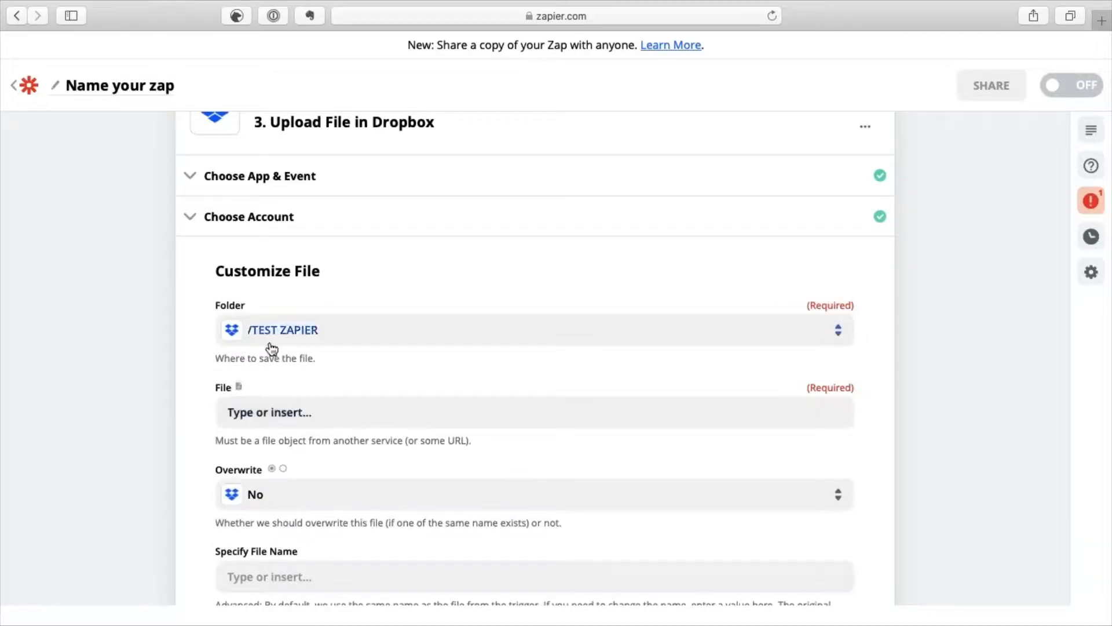
{"action": "left_click", "coordinate": [344, 335]}
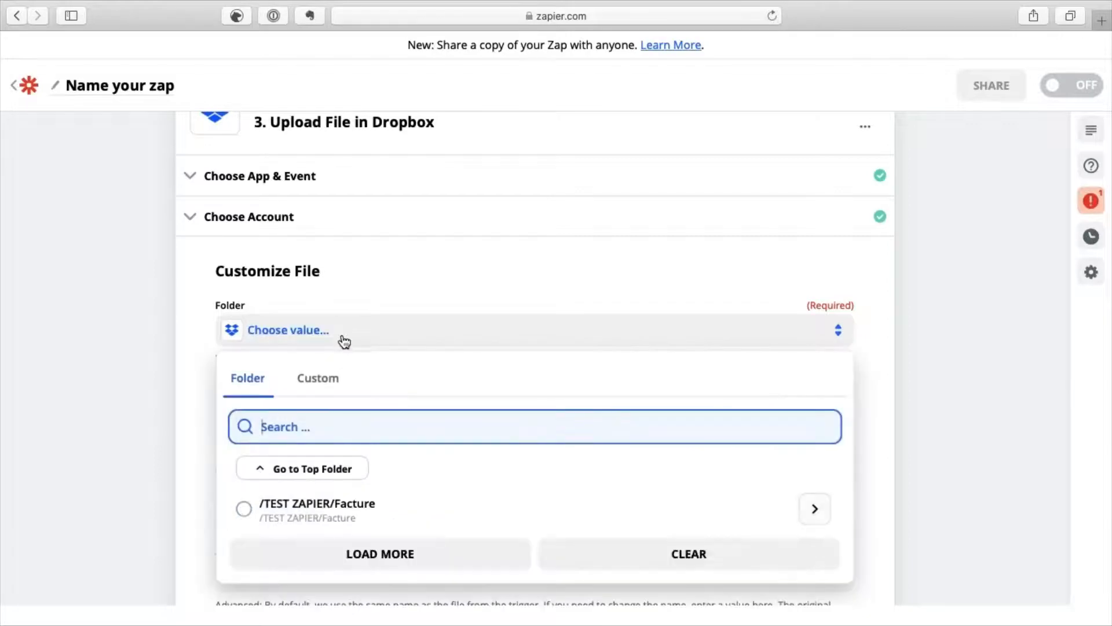
{"action": "left_click", "coordinate": [343, 510]}
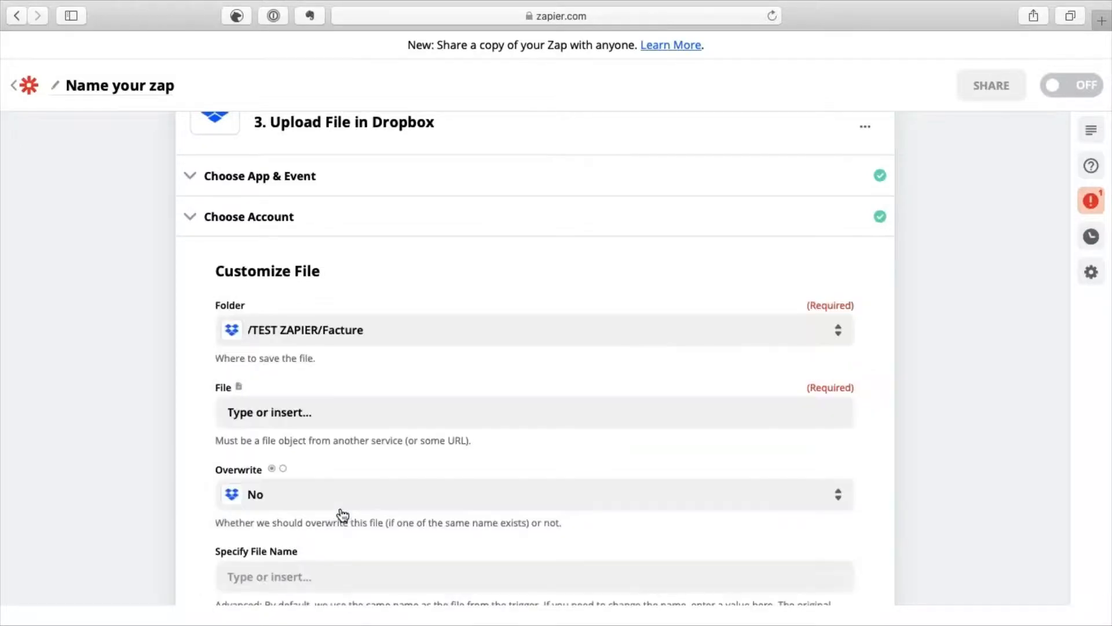
{"action": "key", "text": "super+Tab"}
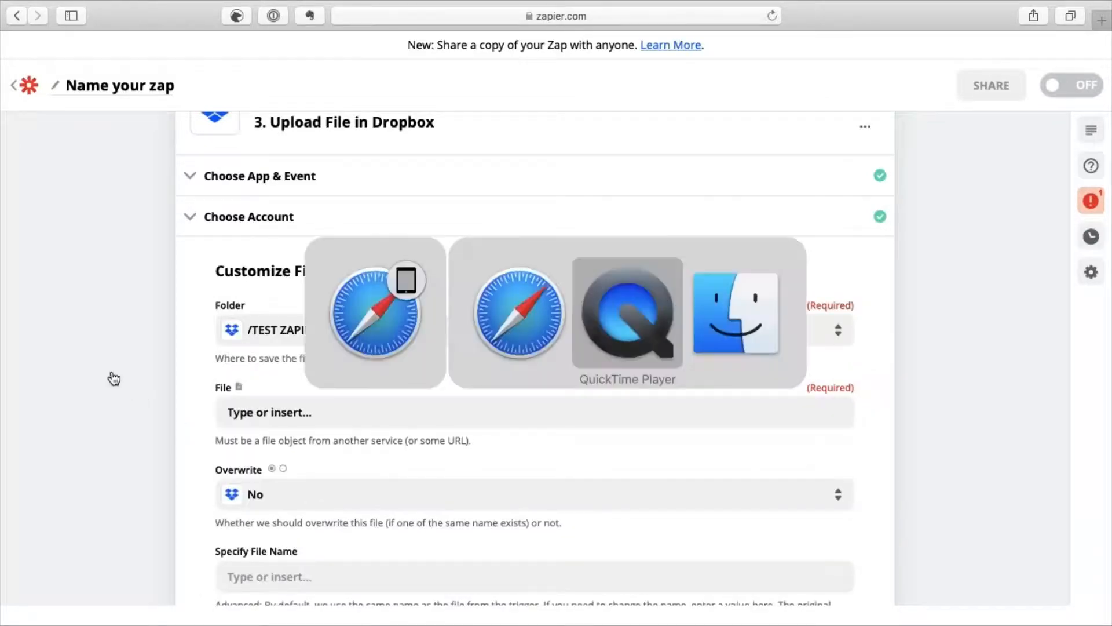
{"action": "key", "text": "super+Tab"}
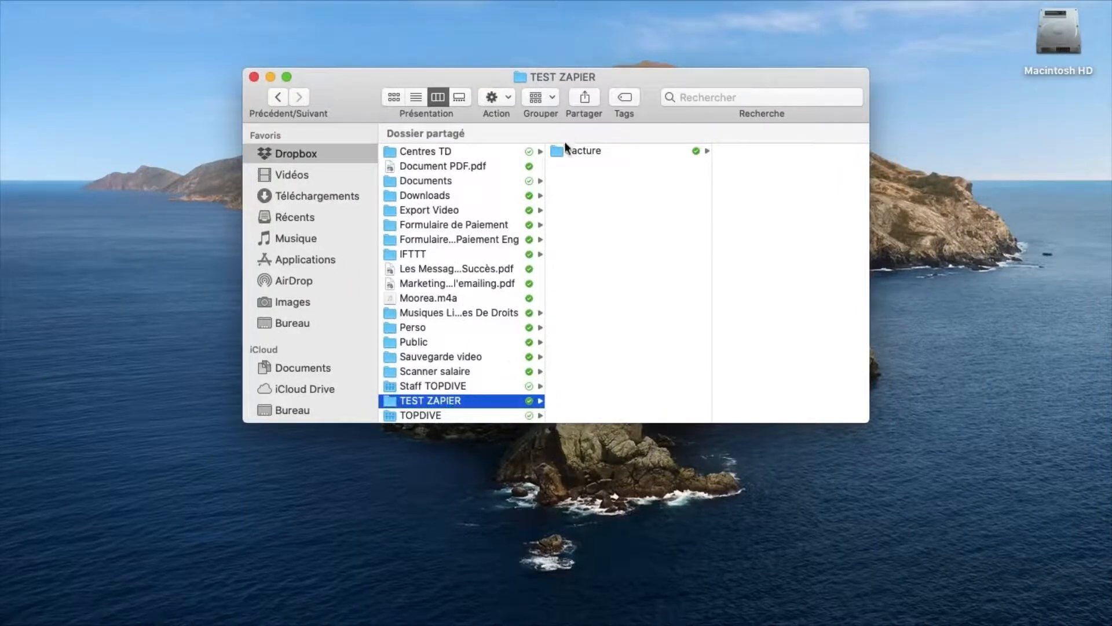
{"action": "key", "text": "super+Tab"}
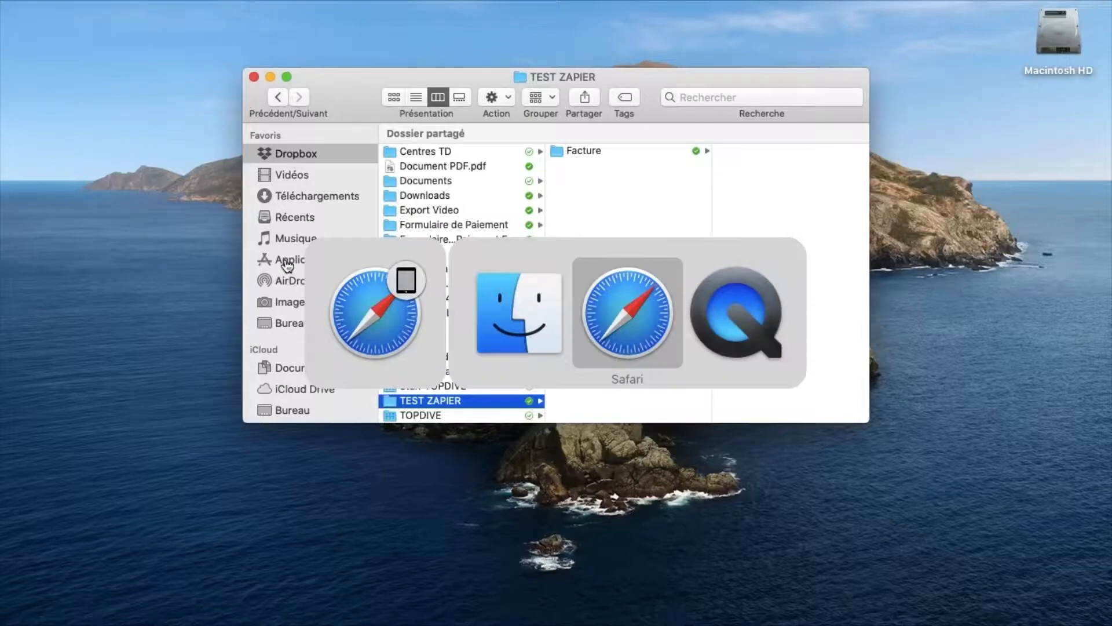
{"action": "key", "text": "super+Tab"}
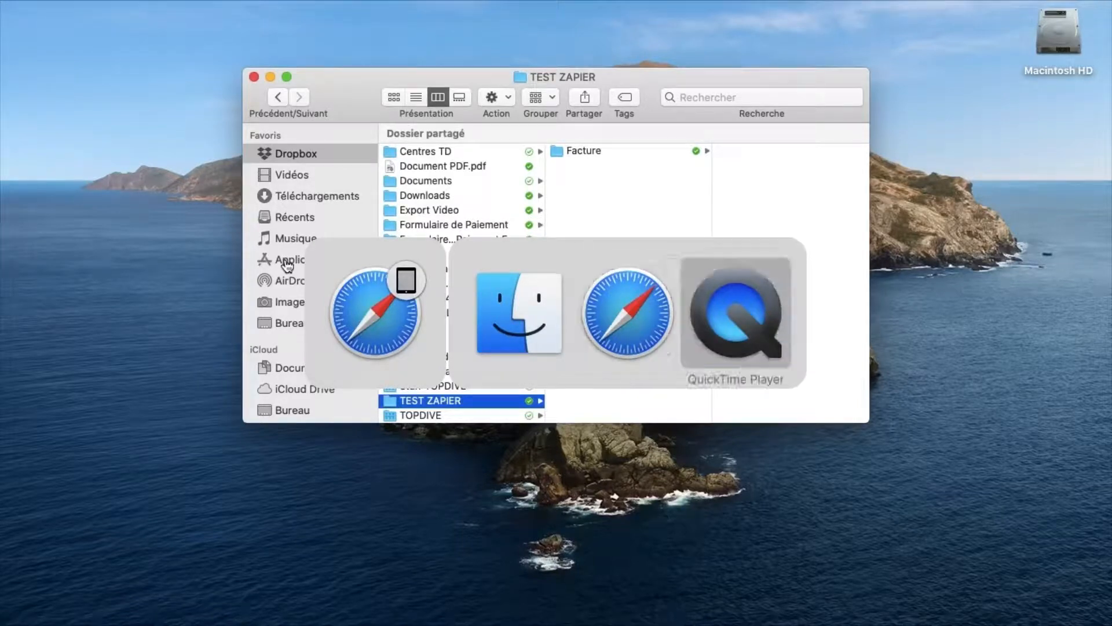
{"action": "key", "text": "super+Tab"}
{"action": "key", "text": "super+Tab"}
{"action": "key", "text": "super+Tab"}
{"action": "key", "text": "super+Tab"}
{"action": "key", "text": "super+Tab"}
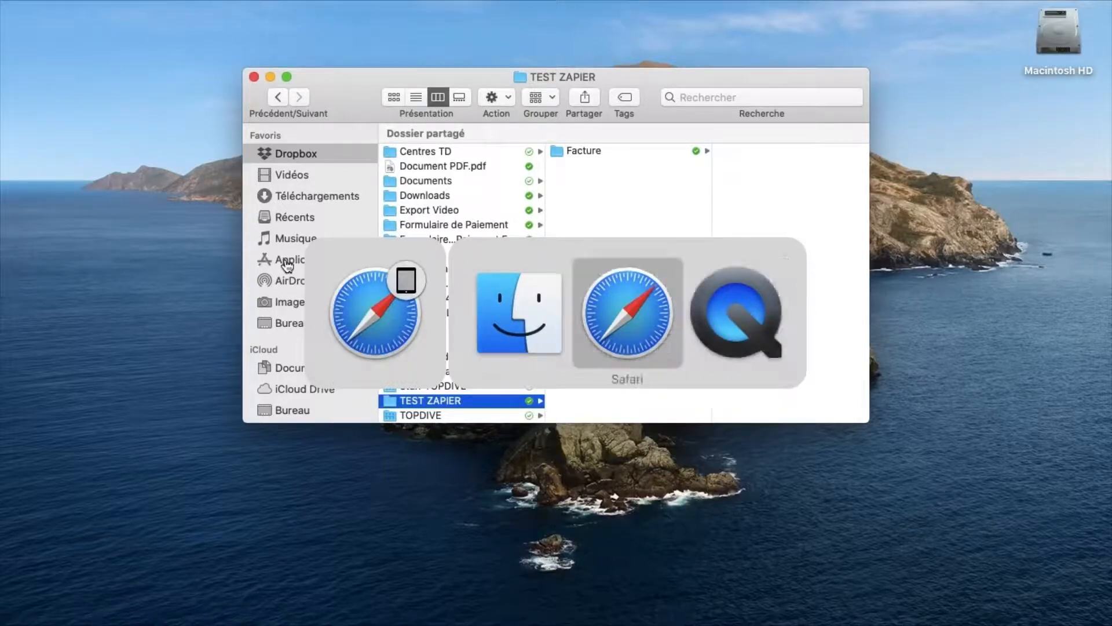
{"action": "key", "text": "super+Tab"}
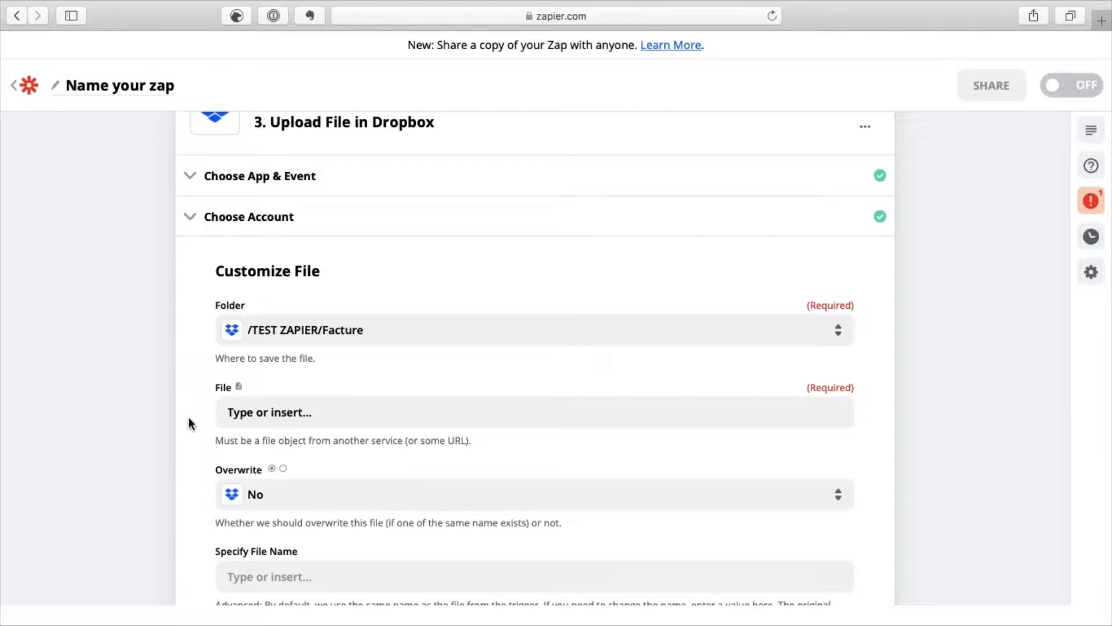
Map the Gmail trigger's '1. Attachment' into the Dropbox File field.
{"action": "left_click", "coordinate": [266, 417]}
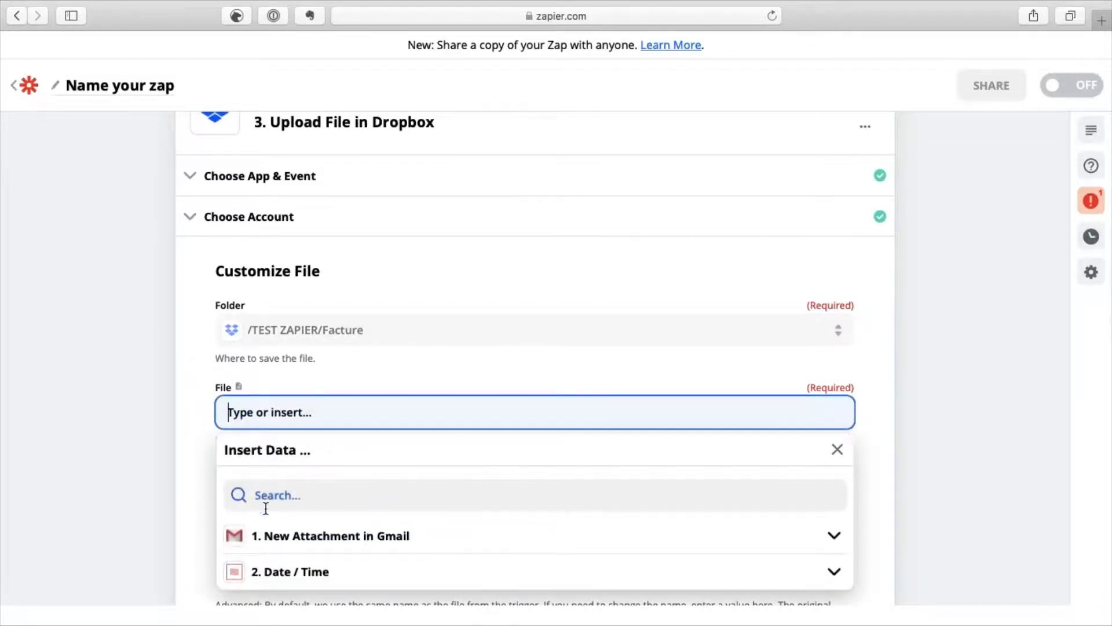
{"action": "left_click", "coordinate": [268, 540]}
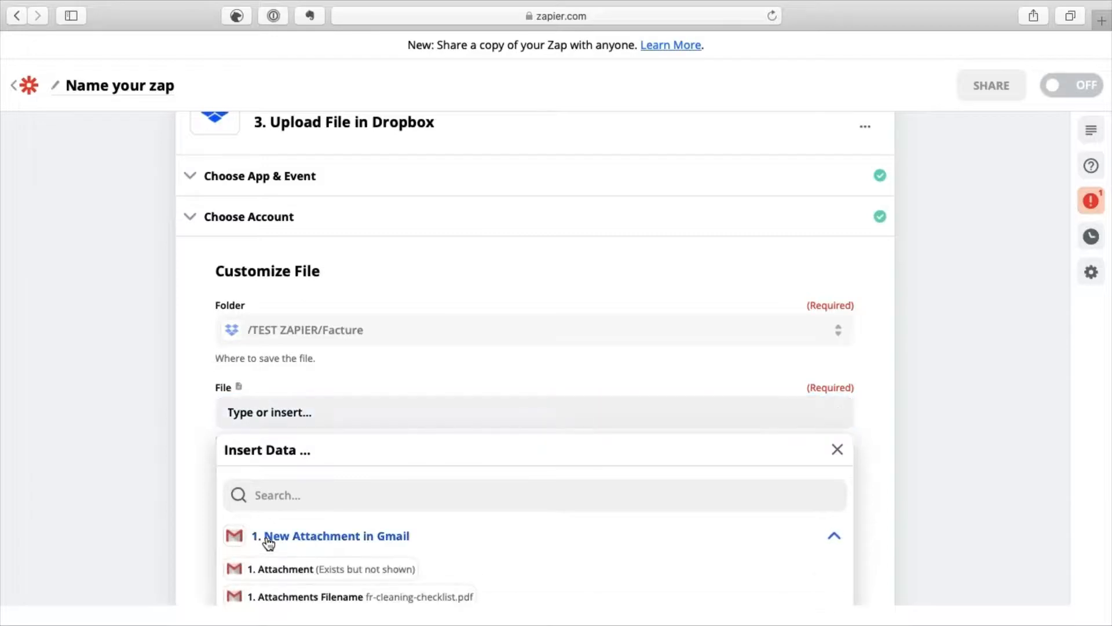
{"action": "scroll", "coordinate": [206, 503], "scroll_direction": "down", "scroll_amount": 3}
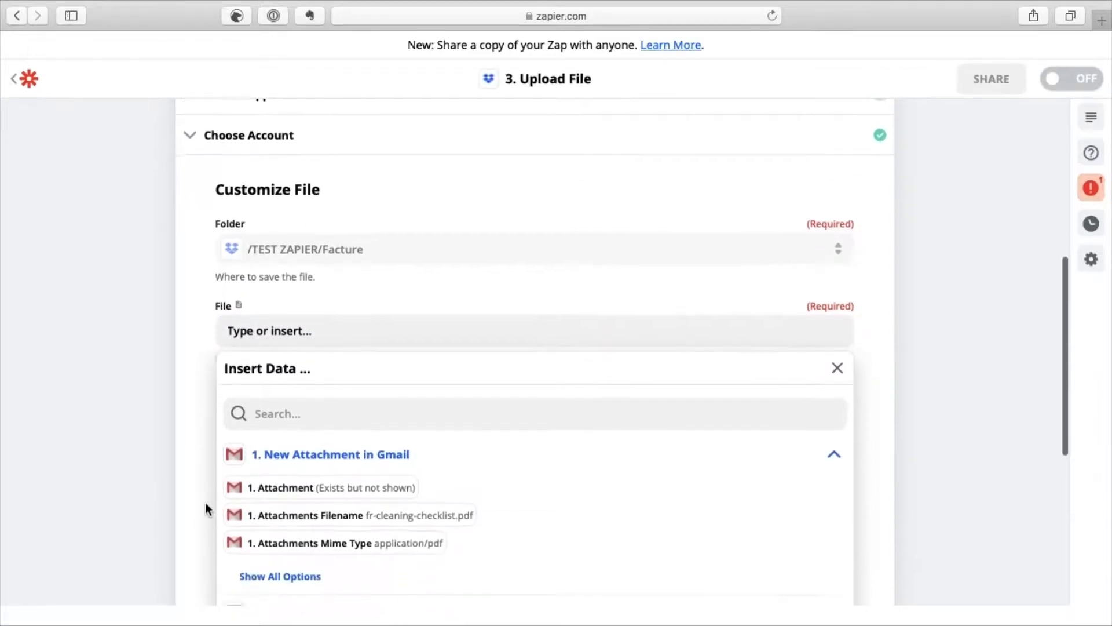
{"action": "scroll", "coordinate": [205, 508], "scroll_direction": "down", "scroll_amount": 2}
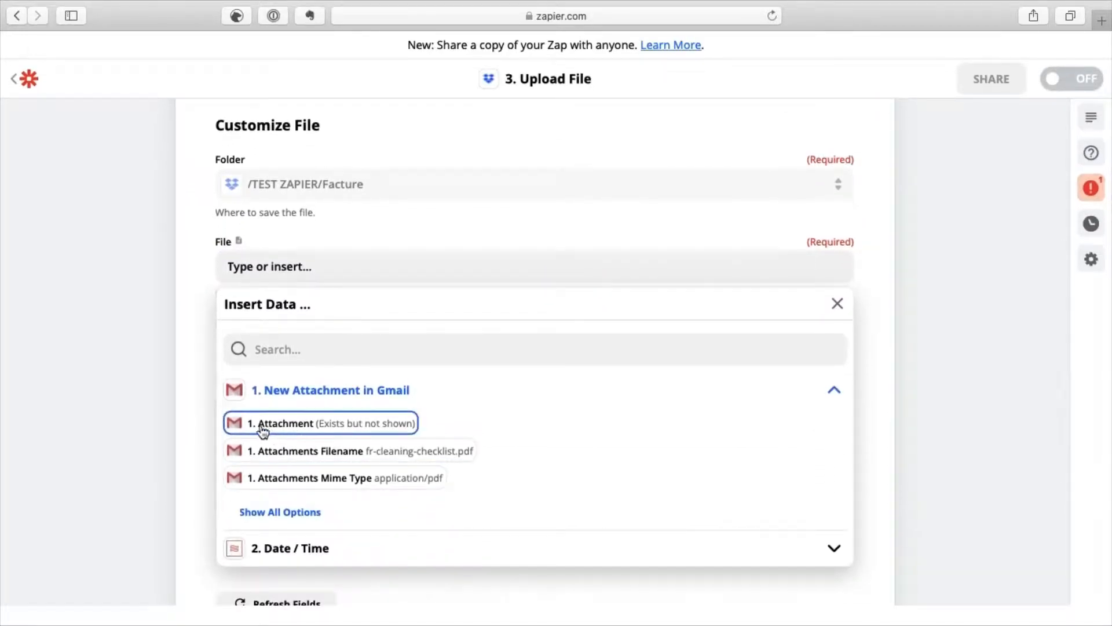
{"action": "left_click", "coordinate": [344, 427]}
{"action": "left_click", "coordinate": [207, 377]}
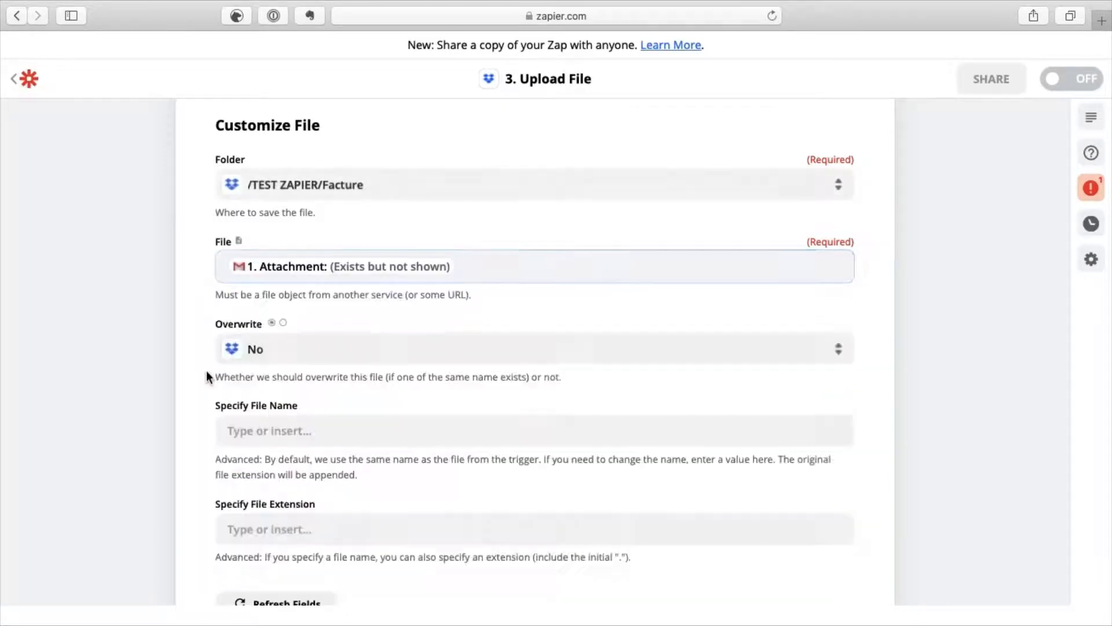
{"action": "scroll", "coordinate": [207, 377], "scroll_direction": "down", "scroll_amount": 3}
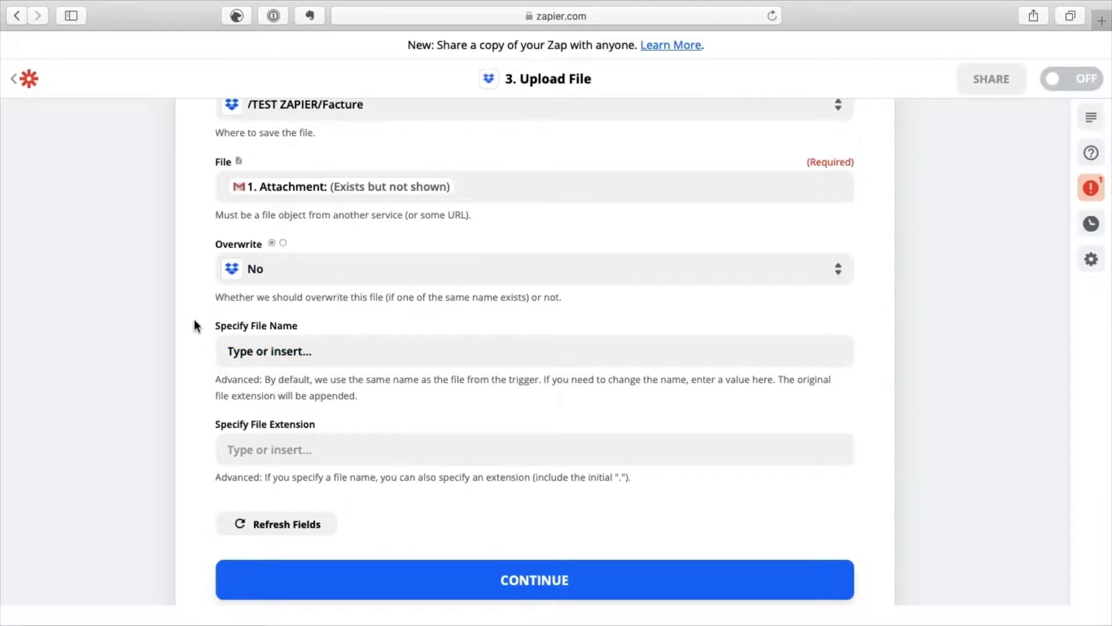
{"action": "left_click", "coordinate": [492, 192]}
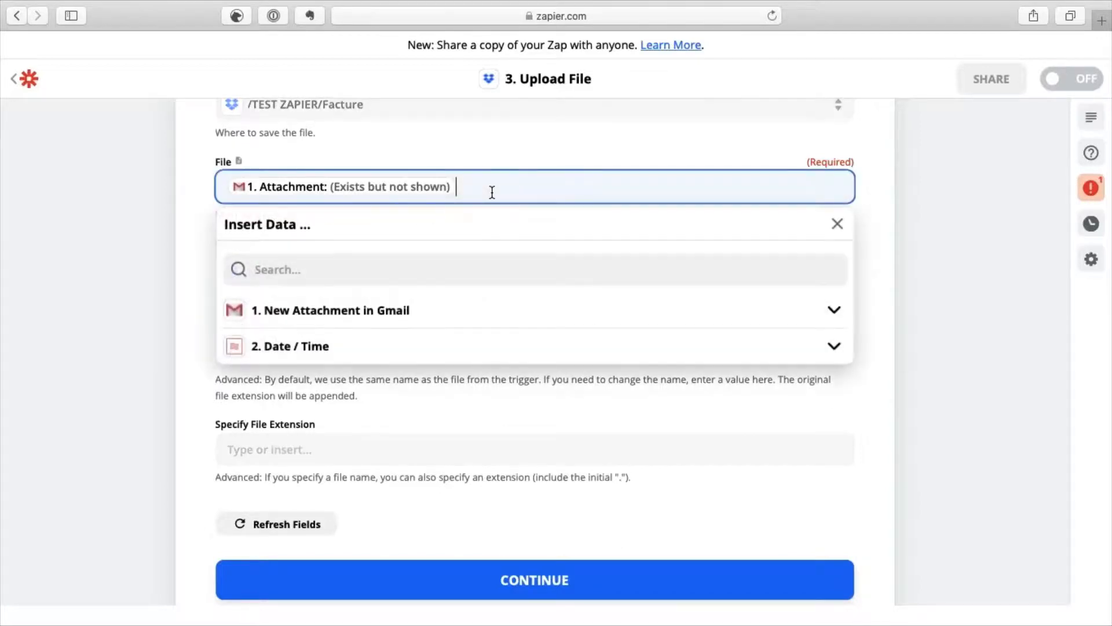
{"action": "left_click", "coordinate": [312, 312]}
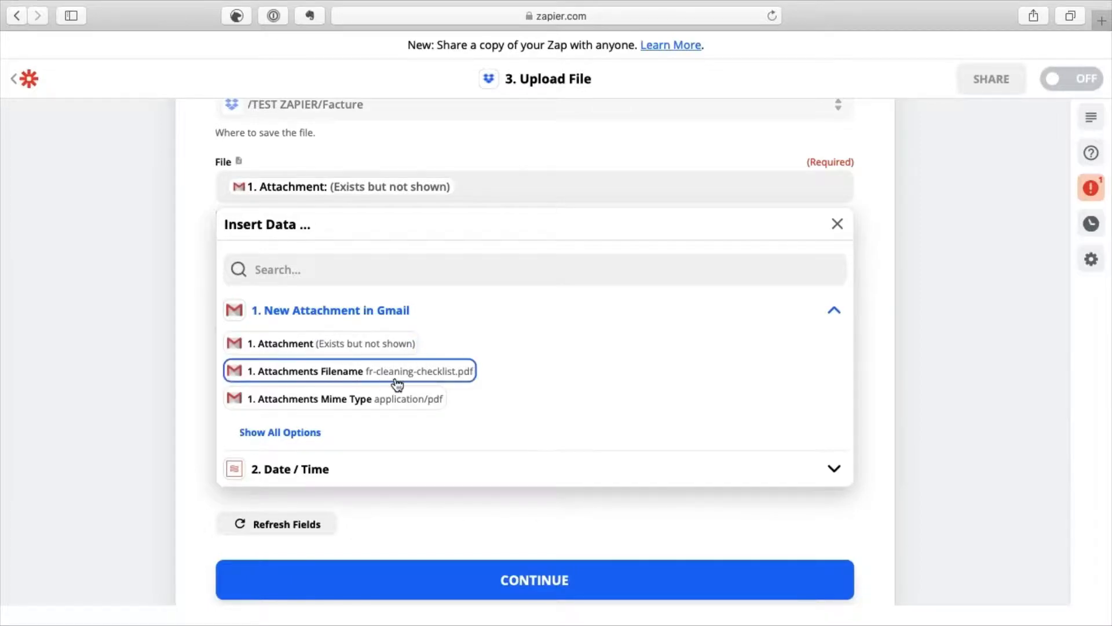
{"action": "left_click", "coordinate": [187, 391]}
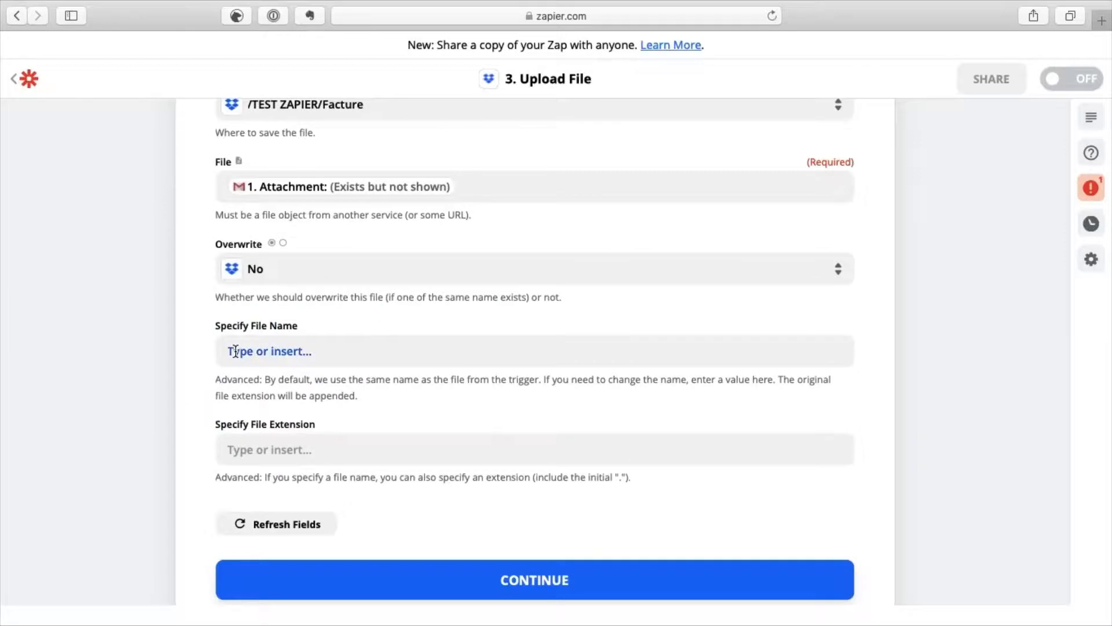
Start the file name with the formatted Date, followed by the text 'Facture ménage'.
{"action": "left_click", "coordinate": [255, 352]}
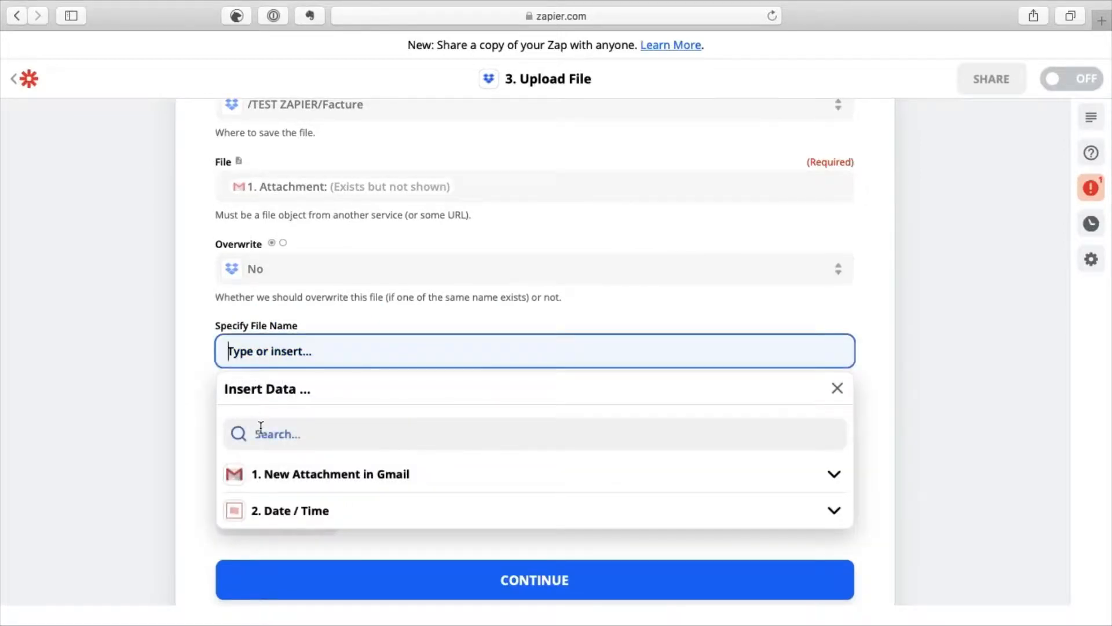
{"action": "left_click", "coordinate": [274, 517]}
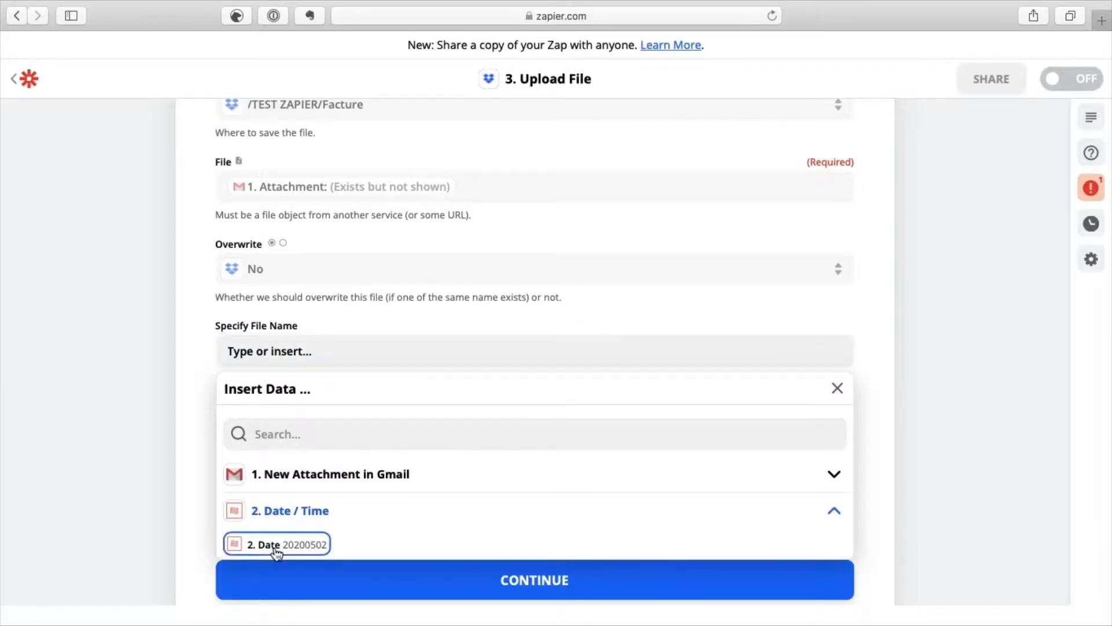
{"action": "left_click", "coordinate": [277, 544]}
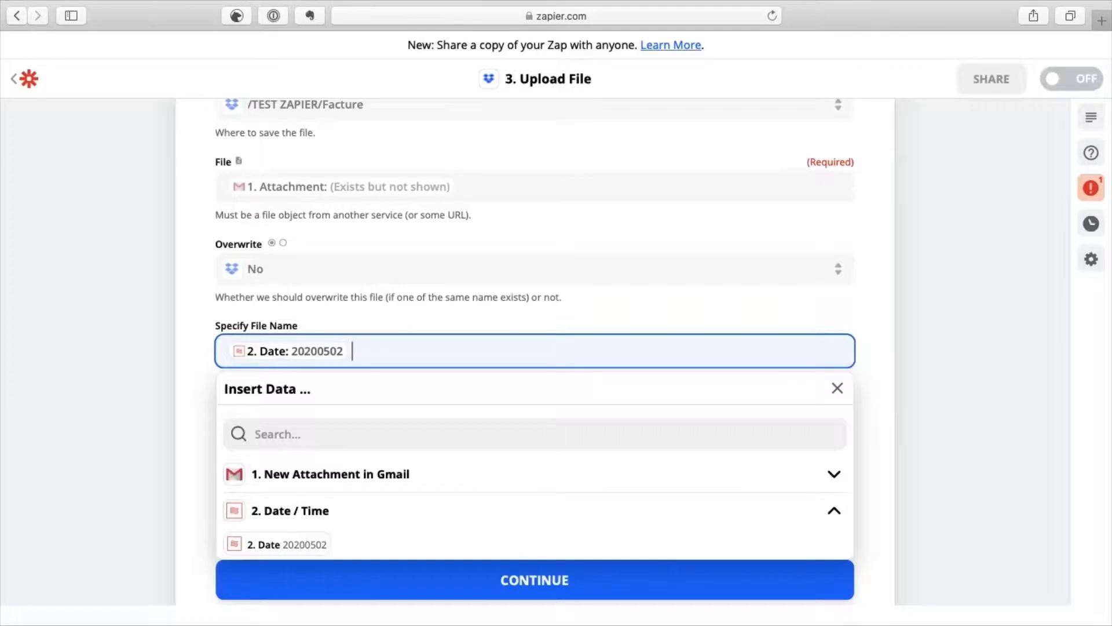
{"action": "type", "text": "Fac"}
{"action": "type", "text": "ture ménage"}
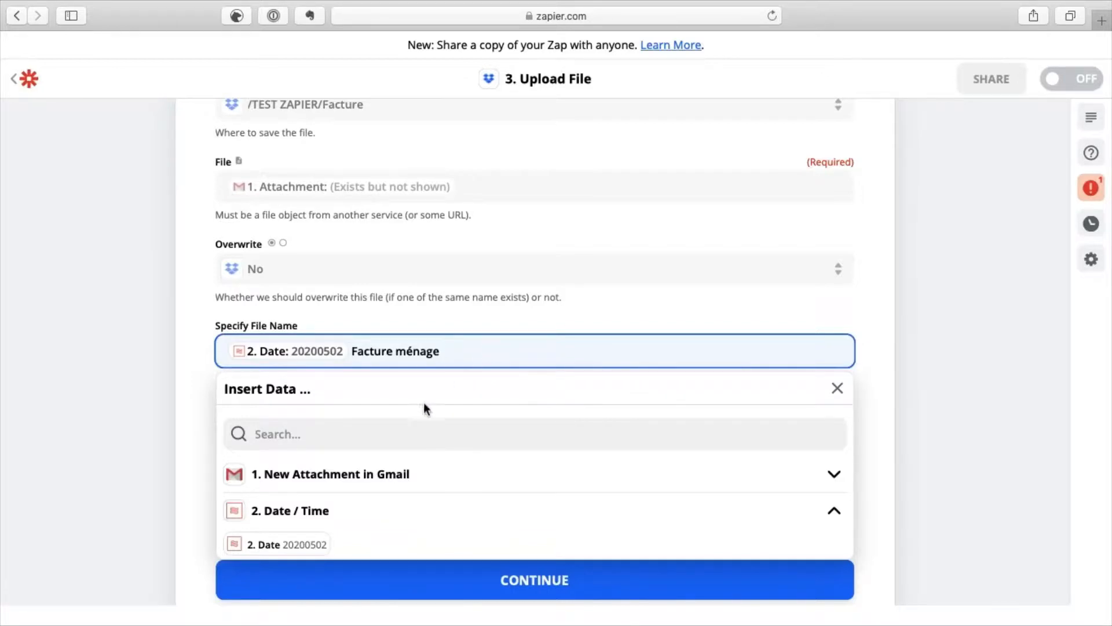
Append the Gmail sender's From Name to the file name.
{"action": "left_click", "coordinate": [367, 476]}
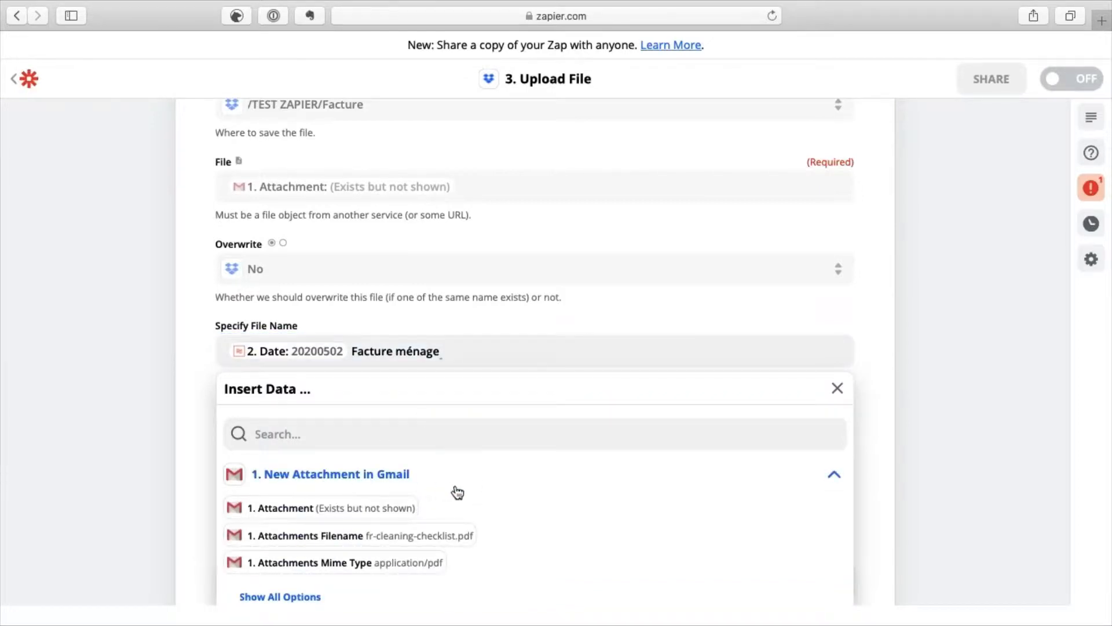
{"action": "scroll", "coordinate": [454, 492], "scroll_direction": "down", "scroll_amount": 1}
{"action": "left_click", "coordinate": [292, 570]}
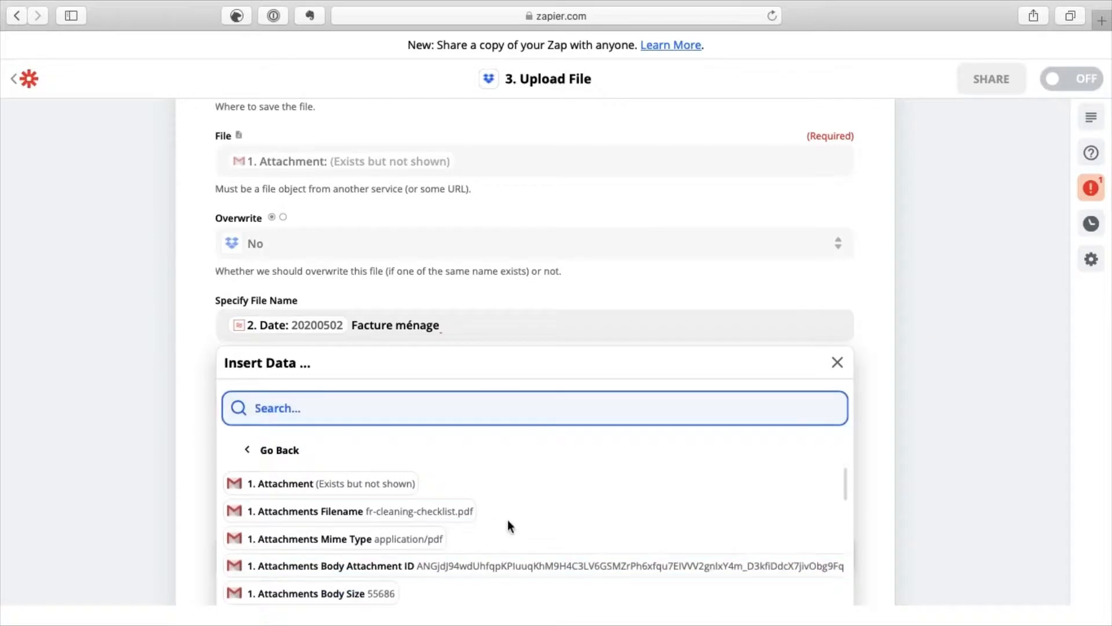
{"action": "scroll", "coordinate": [517, 524], "scroll_direction": "down", "scroll_amount": 1}
{"action": "scroll", "coordinate": [517, 520], "scroll_direction": "down", "scroll_amount": 6}
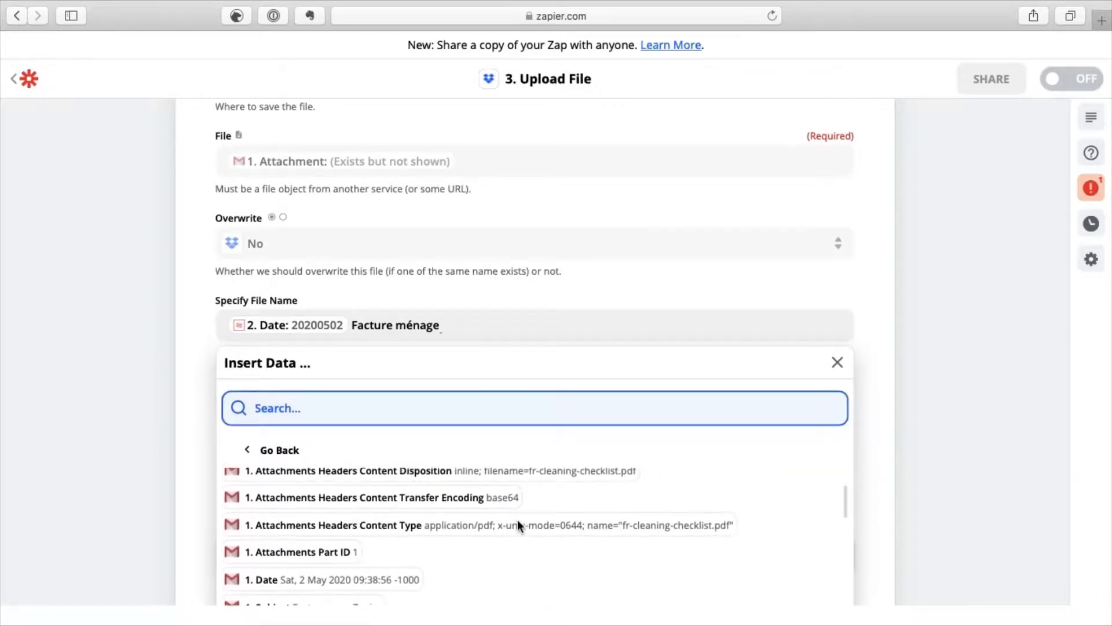
{"action": "scroll", "coordinate": [520, 527], "scroll_direction": "down", "scroll_amount": 2}
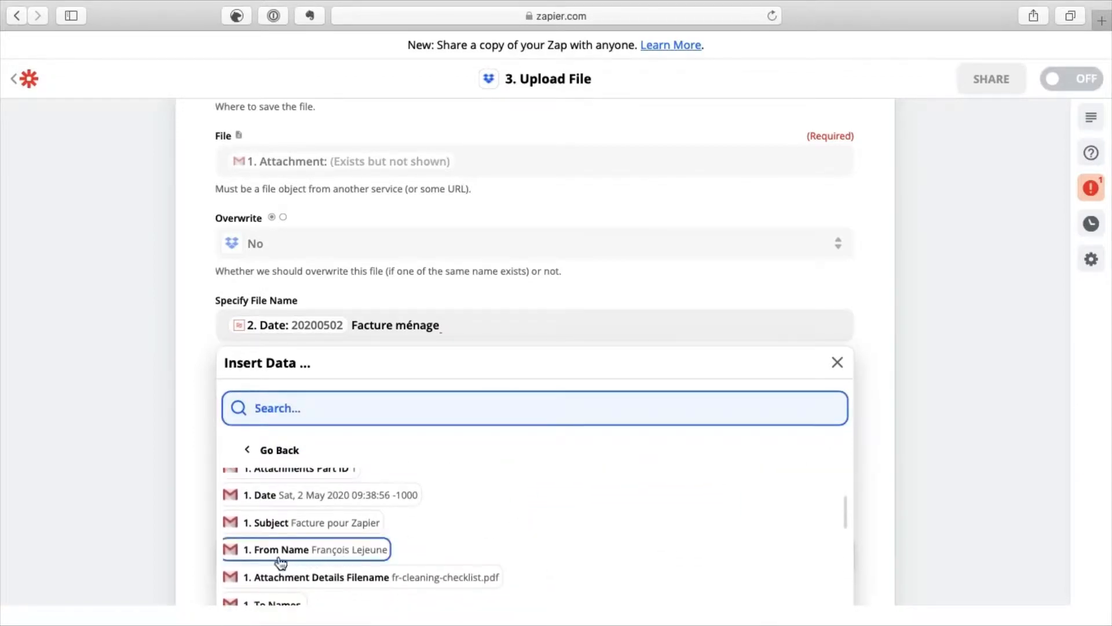
{"action": "left_click", "coordinate": [343, 553]}
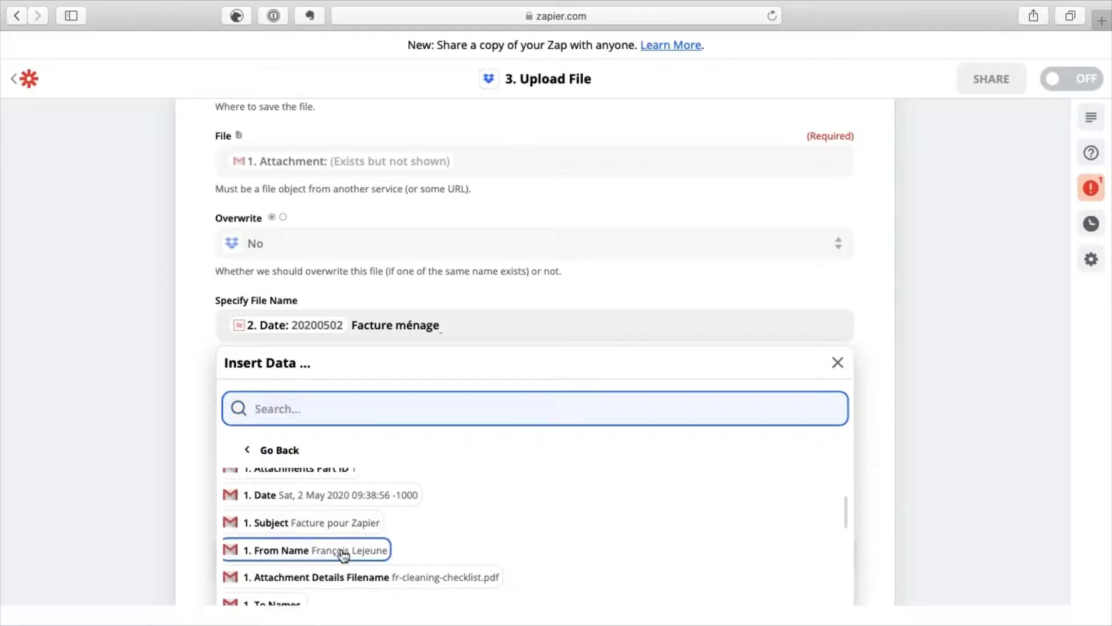
{"action": "left_click", "coordinate": [200, 444]}
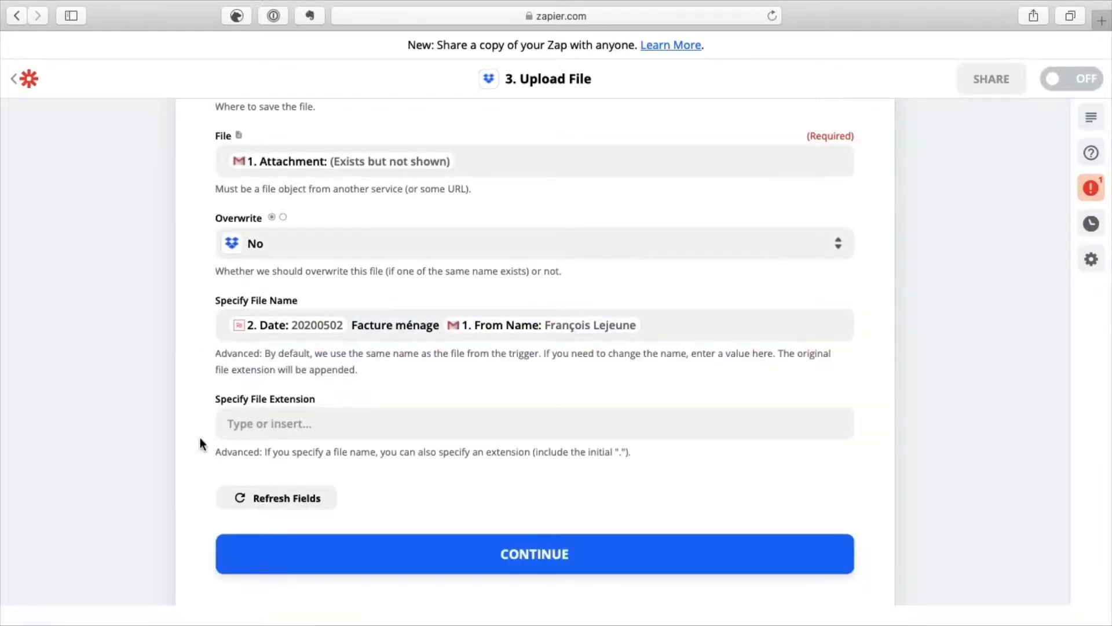
{"action": "scroll", "coordinate": [200, 438], "scroll_direction": "down", "scroll_amount": 3}
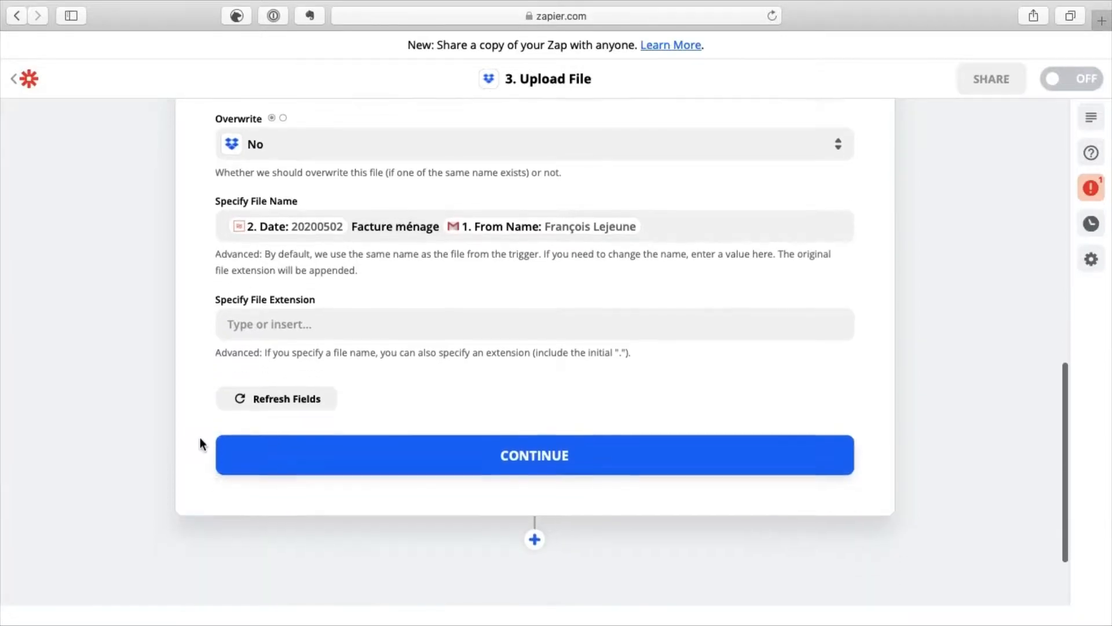
Run the Dropbox step test to upload a test file to the Facture folder.
{"action": "left_click", "coordinate": [265, 457]}
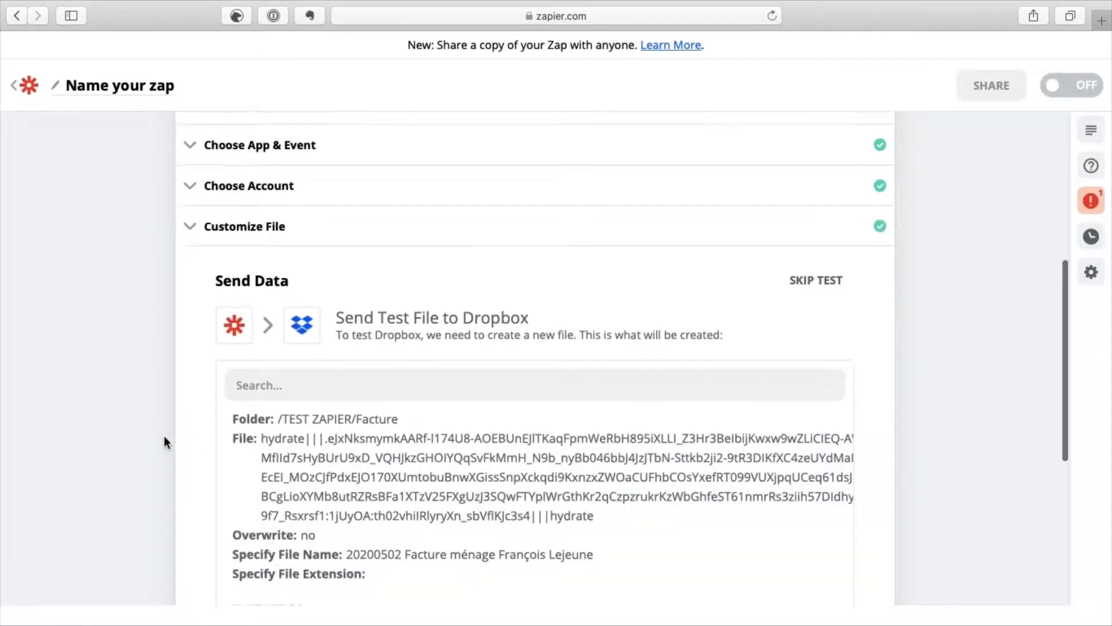
{"action": "scroll", "coordinate": [165, 442], "scroll_direction": "down", "scroll_amount": 2}
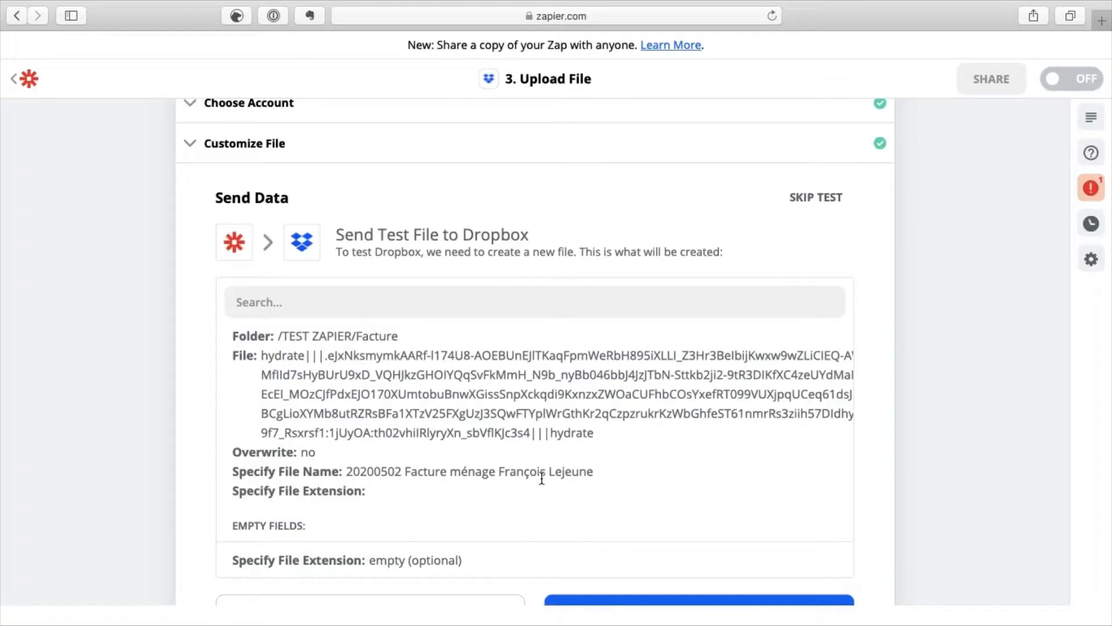
{"action": "scroll", "coordinate": [201, 492], "scroll_direction": "down", "scroll_amount": 5}
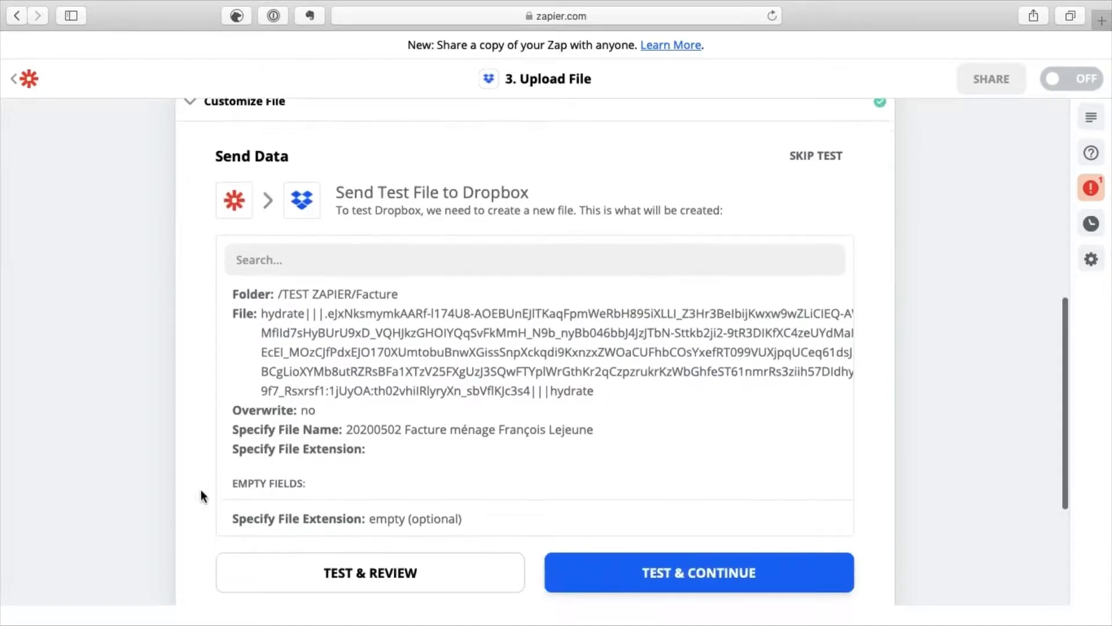
{"action": "left_click", "coordinate": [636, 505]}
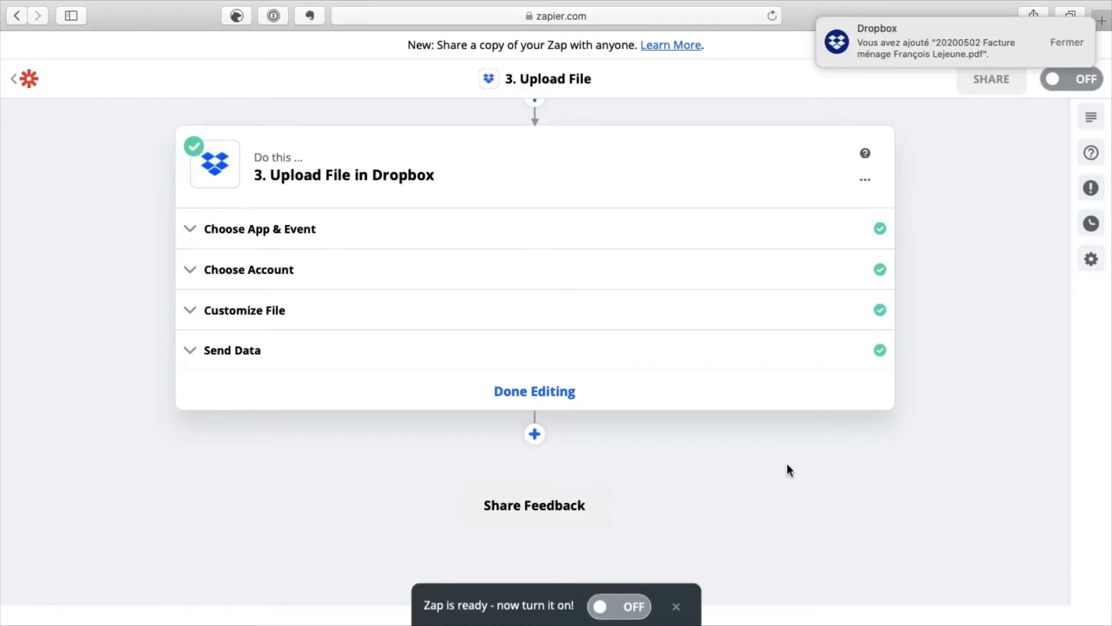
{"action": "key", "text": "super+Tab"}
{"action": "key", "text": "super+Tab"}
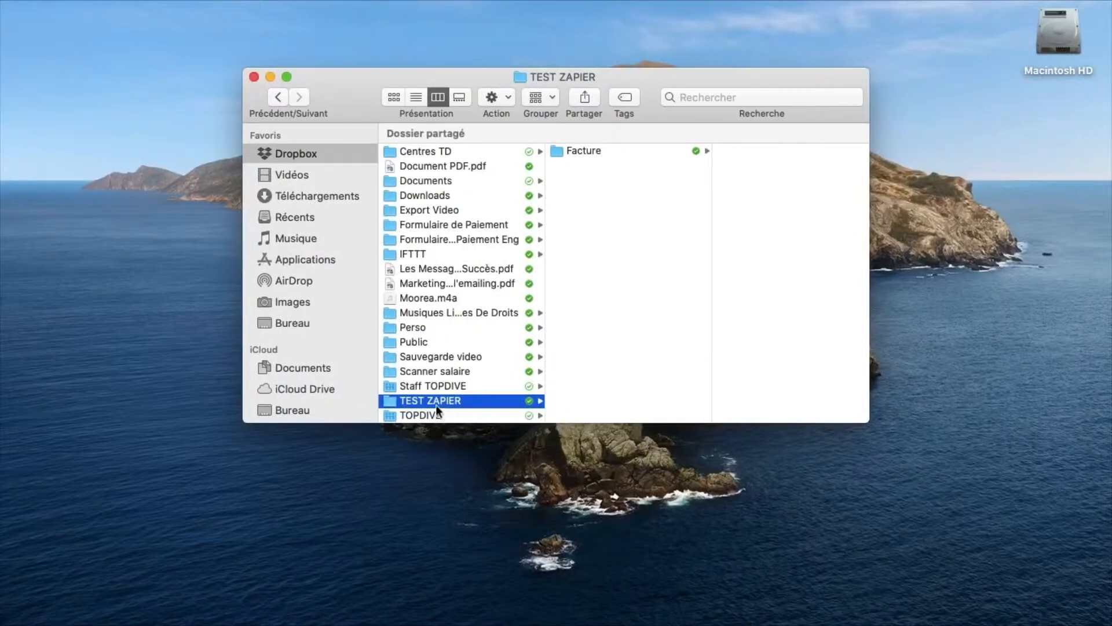
Check in Finder that the 20200502 Facture ménage PDF is in the Facture folder.
{"action": "left_click", "coordinate": [594, 151]}
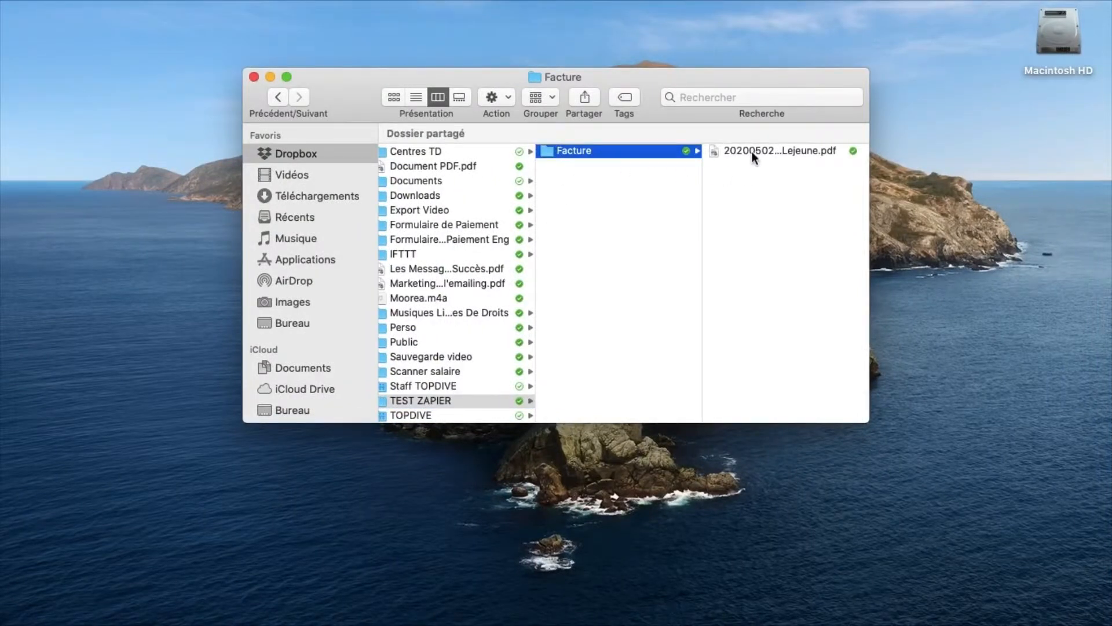
{"action": "double_click", "coordinate": [868, 186]}
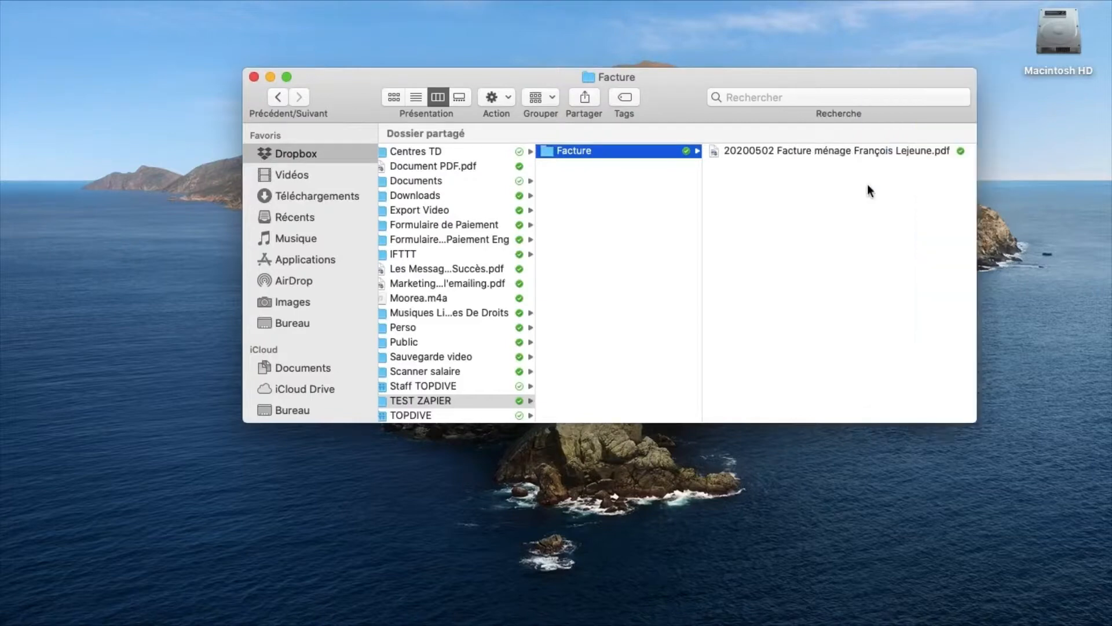
{"action": "left_click", "coordinate": [839, 148]}
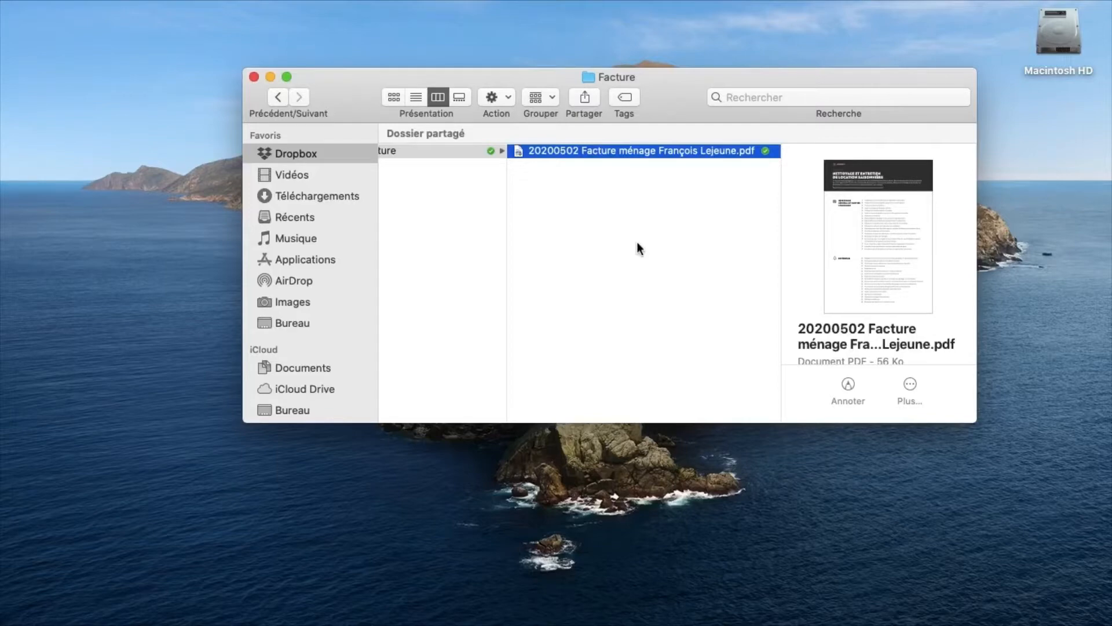
{"action": "key", "text": "super+Tab"}
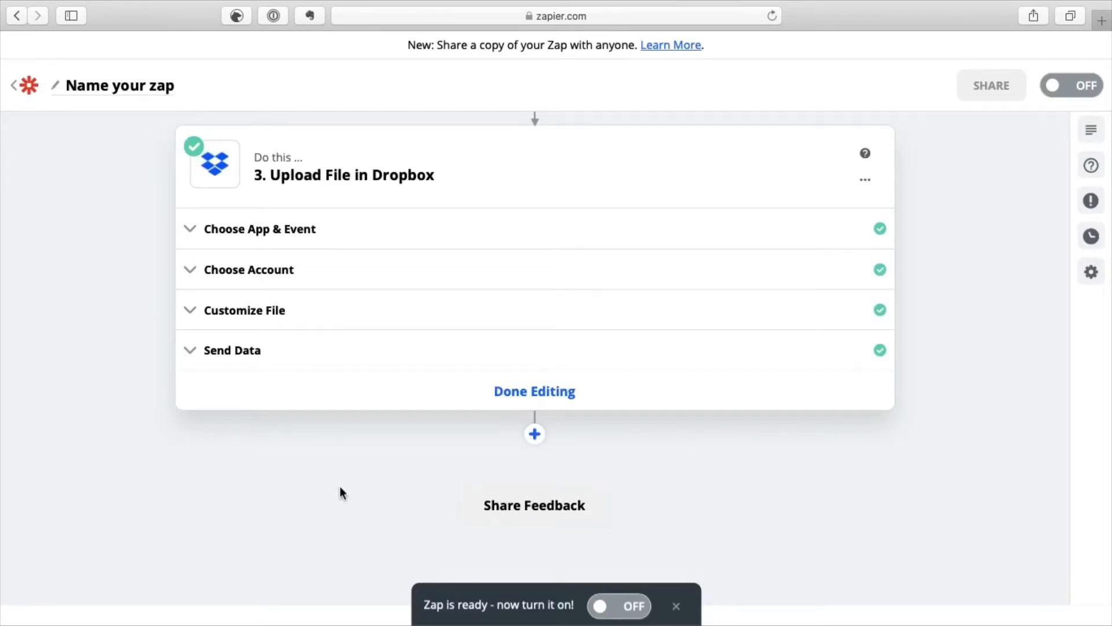
Rename the zap to 'Envoie facture téléphone'.
{"action": "left_click", "coordinate": [115, 90]}
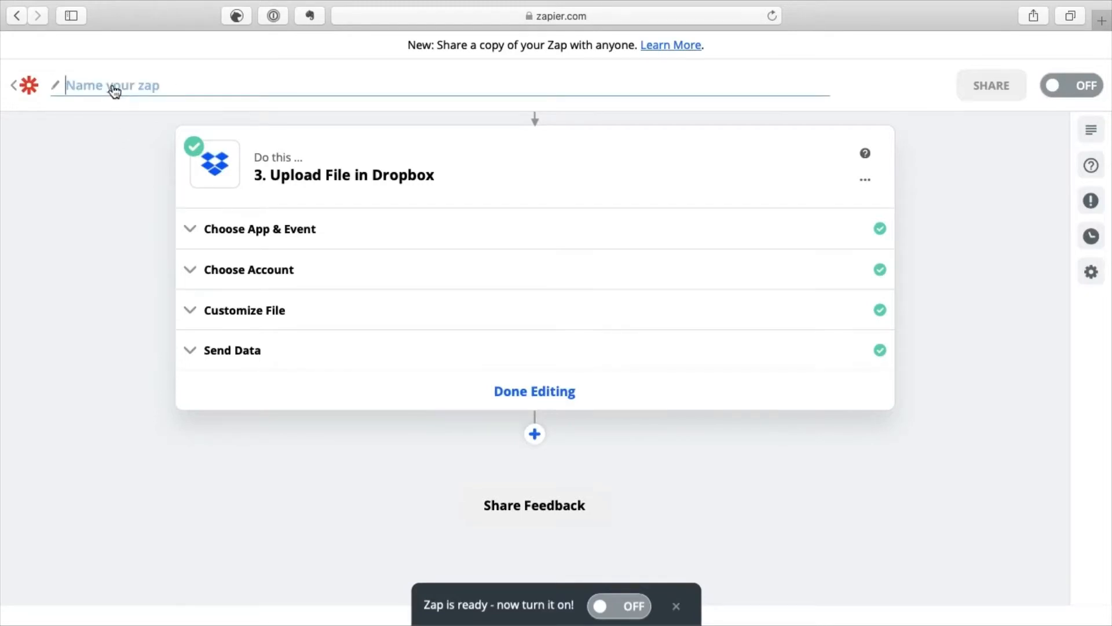
{"action": "type", "text": "Envoie fa"}
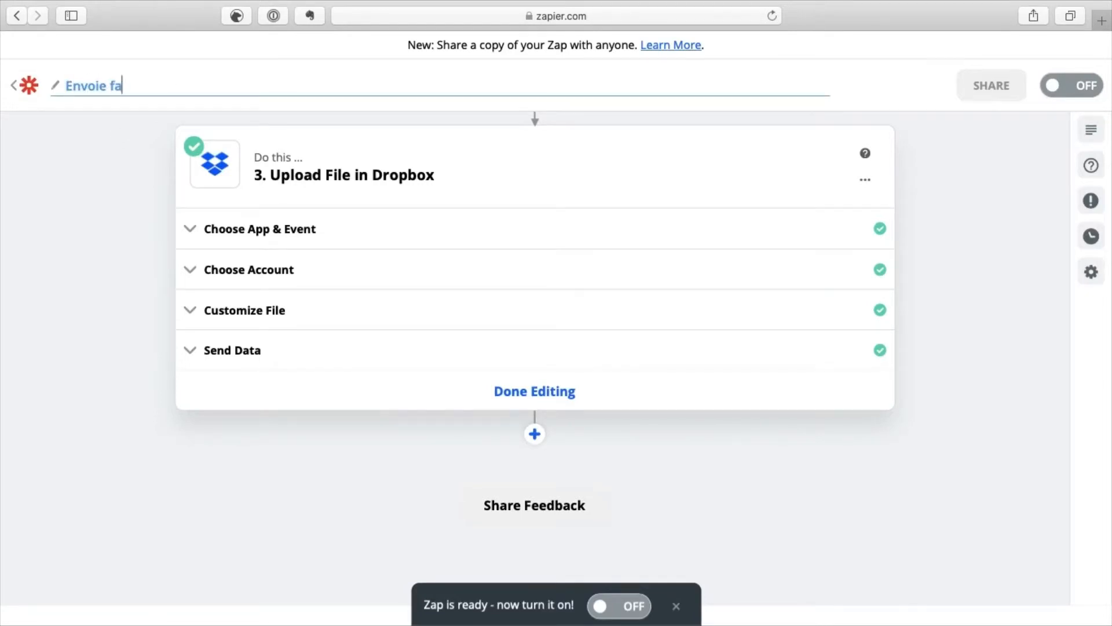
{"action": "type", "text": "cture téléphone"}
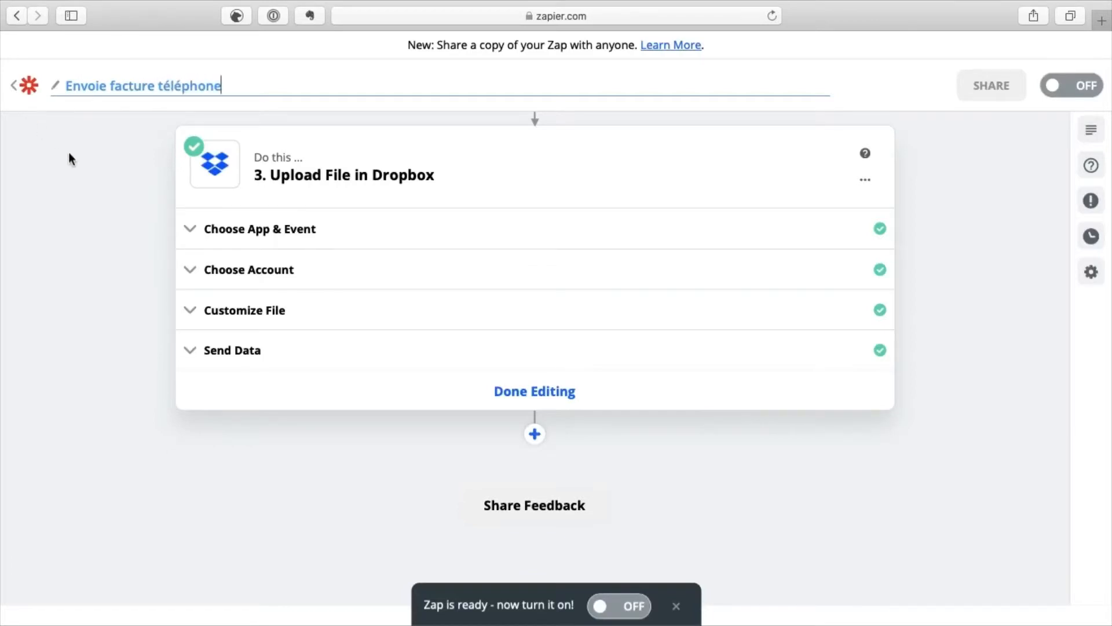
{"action": "scroll", "coordinate": [965, 225], "scroll_direction": "up", "scroll_amount": 2}
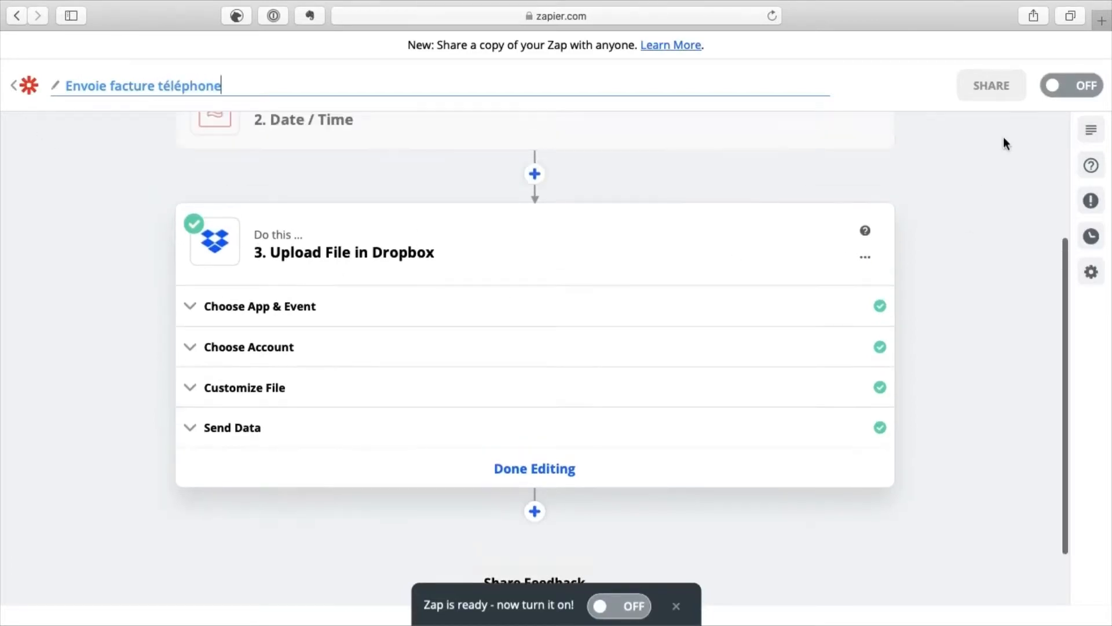
Switch the zap's OFF toggle to on.
{"action": "left_click", "coordinate": [1055, 93]}
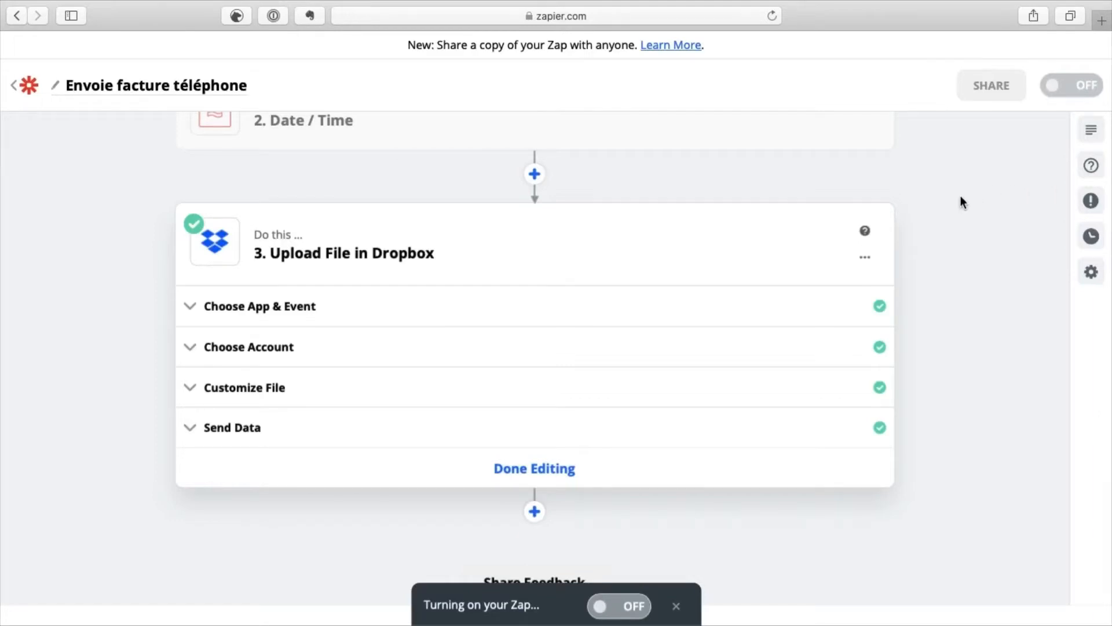
{"action": "scroll", "coordinate": [961, 196], "scroll_direction": "up", "scroll_amount": 3}
{"action": "scroll", "coordinate": [961, 197], "scroll_direction": "up", "scroll_amount": 2}
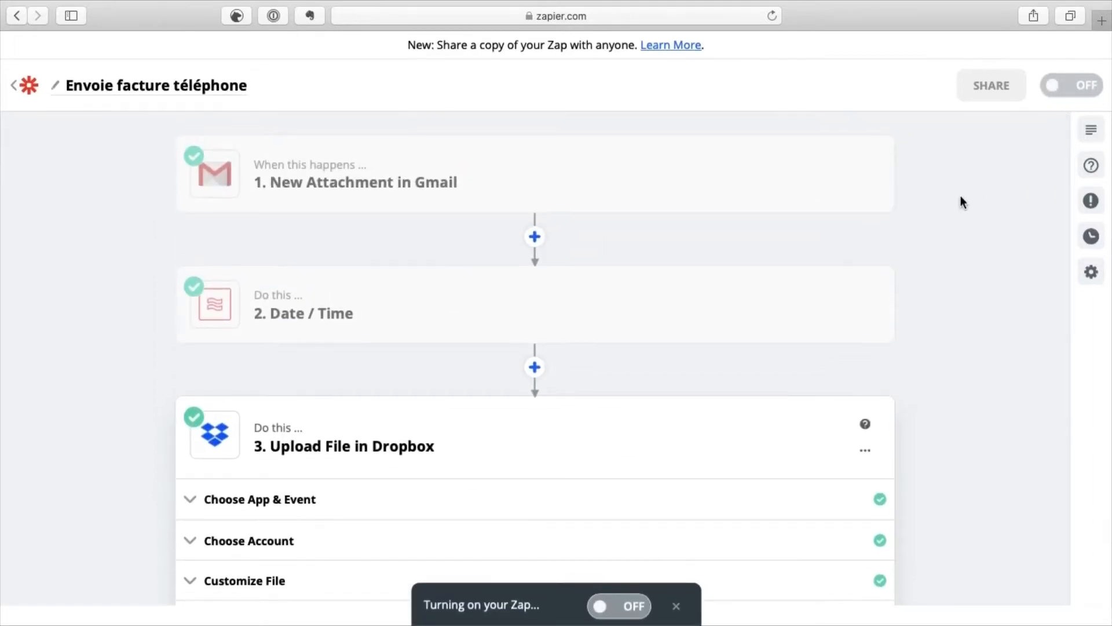